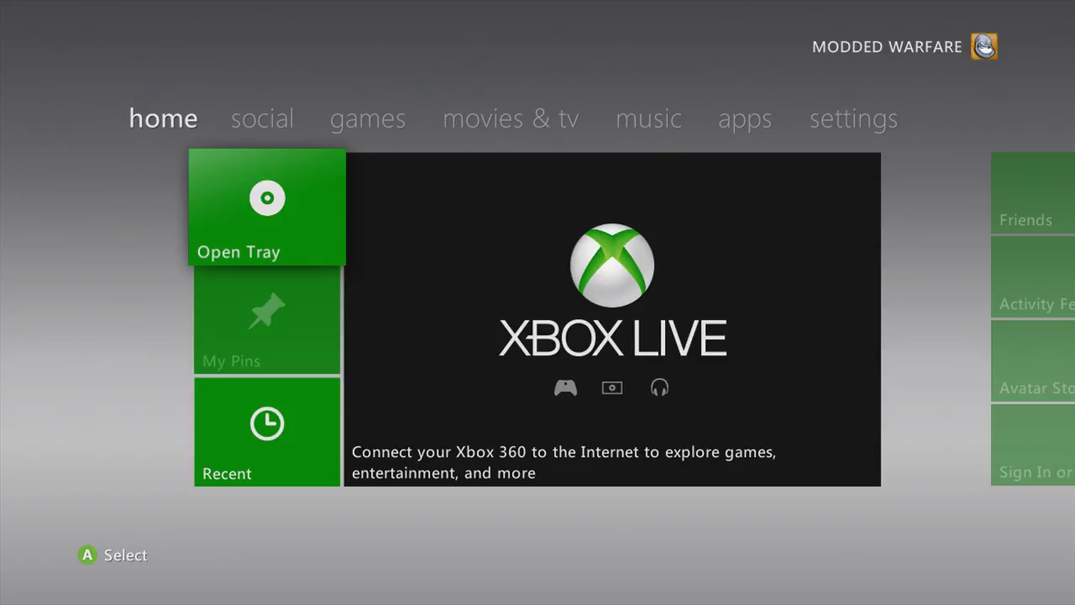
Open the console's disc tray to load the game disc
{"action": "key", "text": "Return"}
{"action": "key", "text": "Return"}
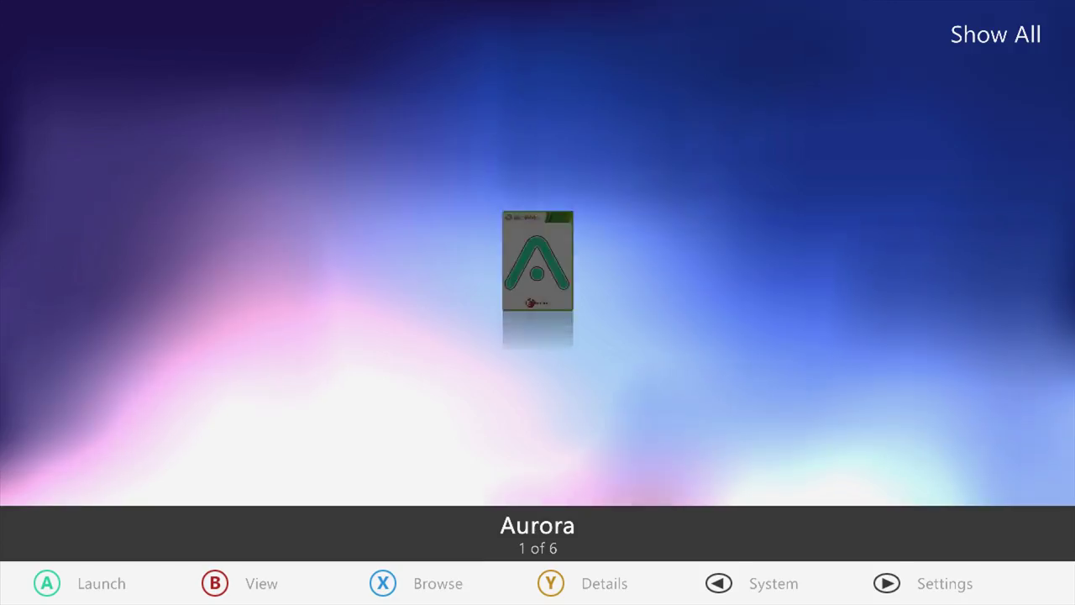
{"action": "key", "text": "Left"}
{"action": "key", "text": "Left"}
{"action": "key", "text": "Right"}
{"action": "key", "text": "Right"}
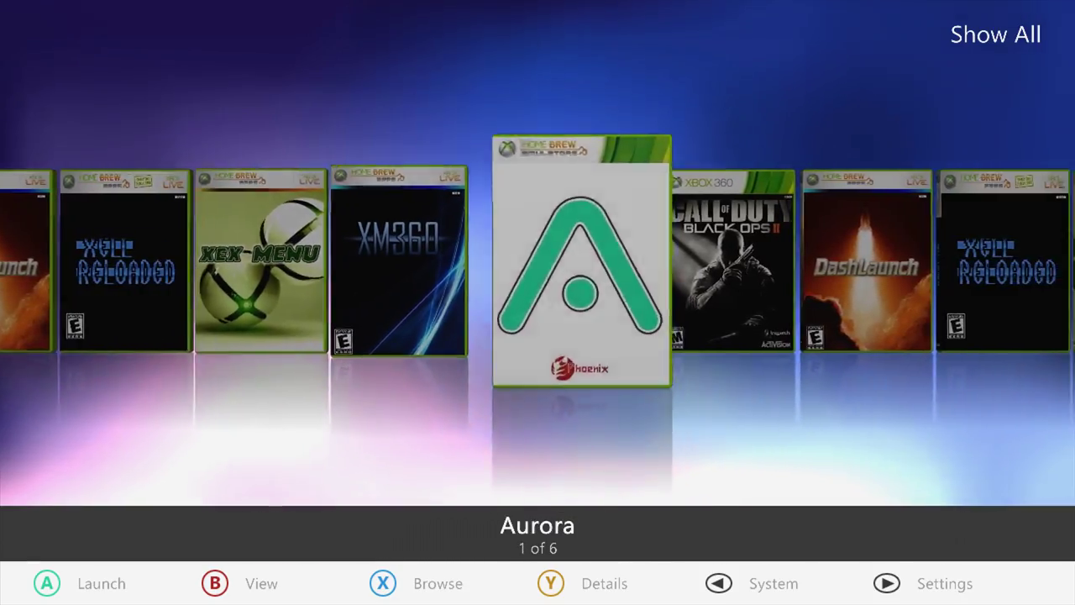
{"action": "key", "text": "Left"}
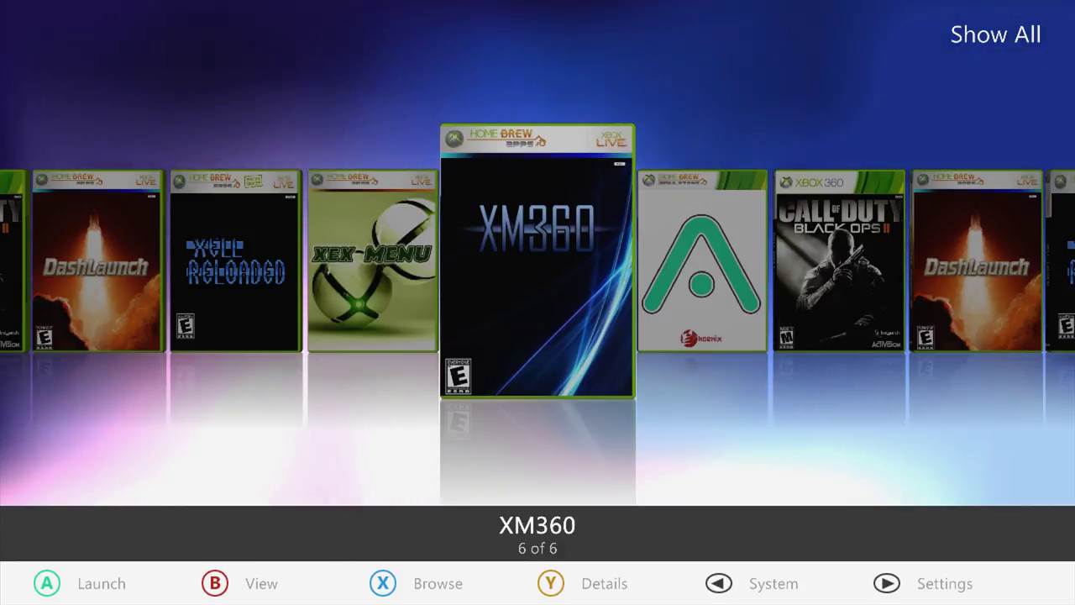
Open the File Manager from the system options and enter the Dvd drive
{"action": "key", "text": "BackSpace"}
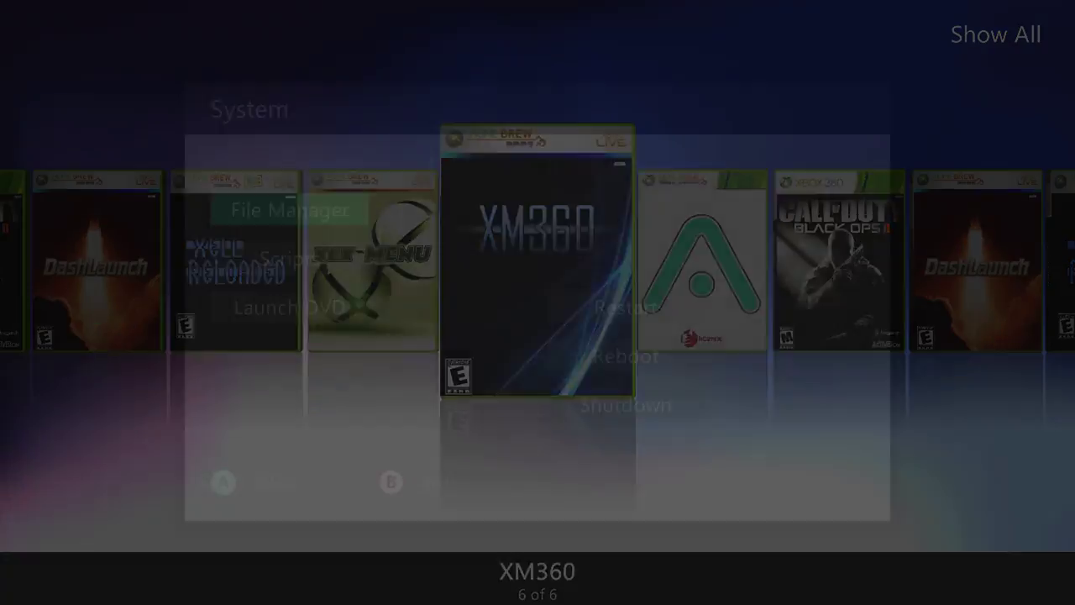
{"action": "key", "text": "Return"}
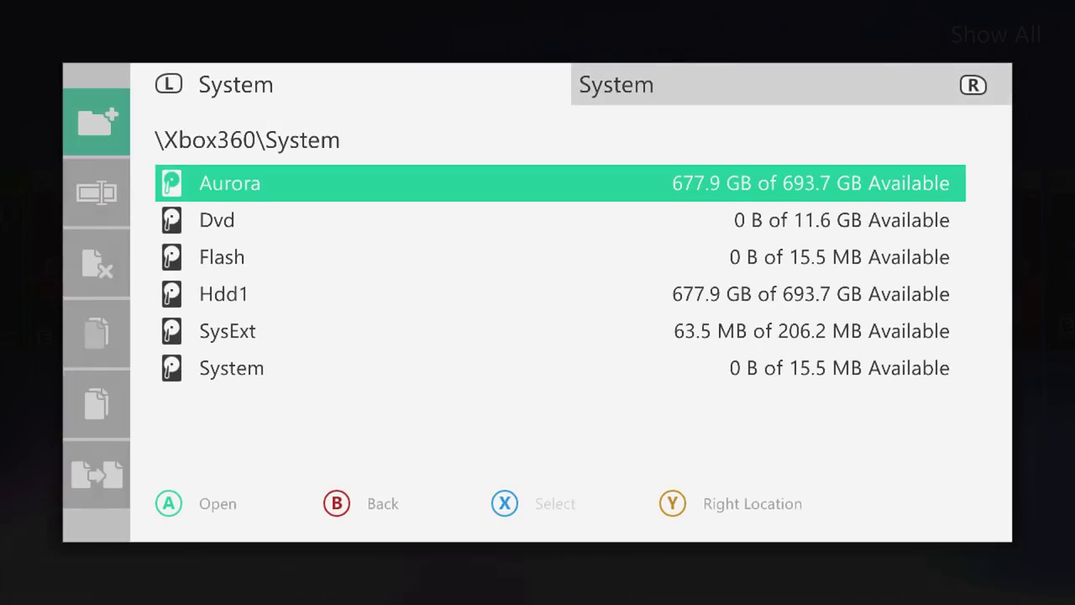
{"action": "key", "text": "Down"}
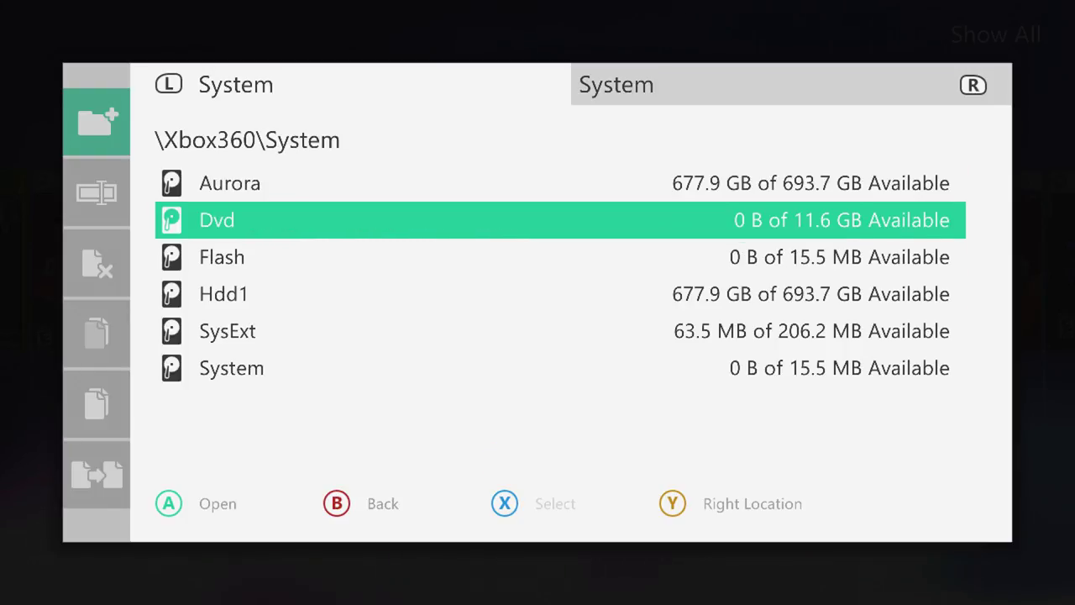
{"action": "key", "text": "Return"}
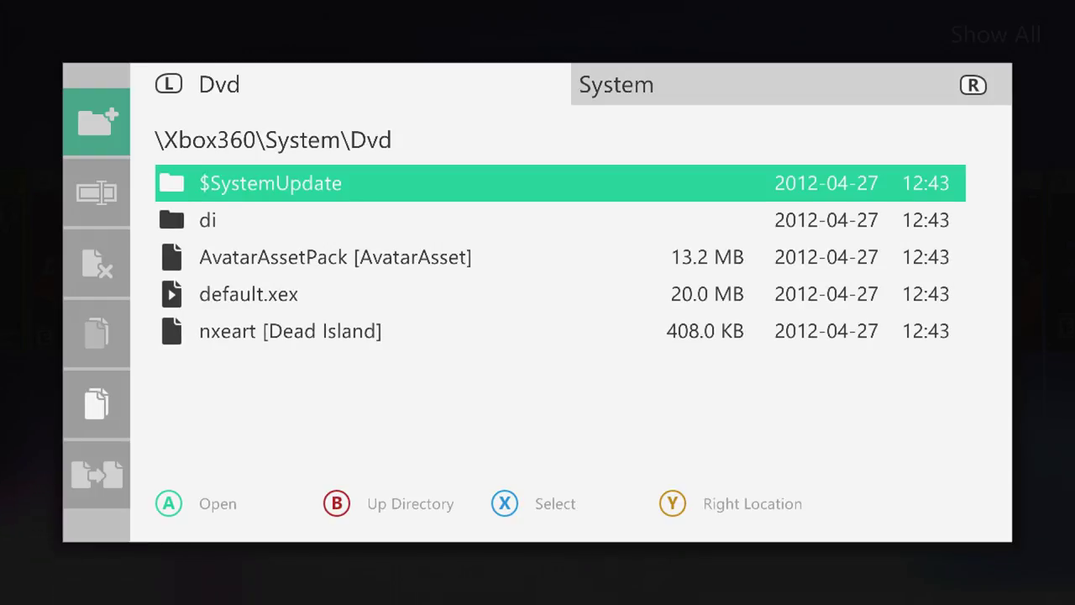
Examine the files and folders on the disc and the available file operations
{"action": "key", "text": "Down"}
{"action": "key", "text": "Down"}
{"action": "key", "text": "Down"}
{"action": "key", "text": "Up"}
{"action": "key", "text": "Up"}
{"action": "key", "text": "Down"}
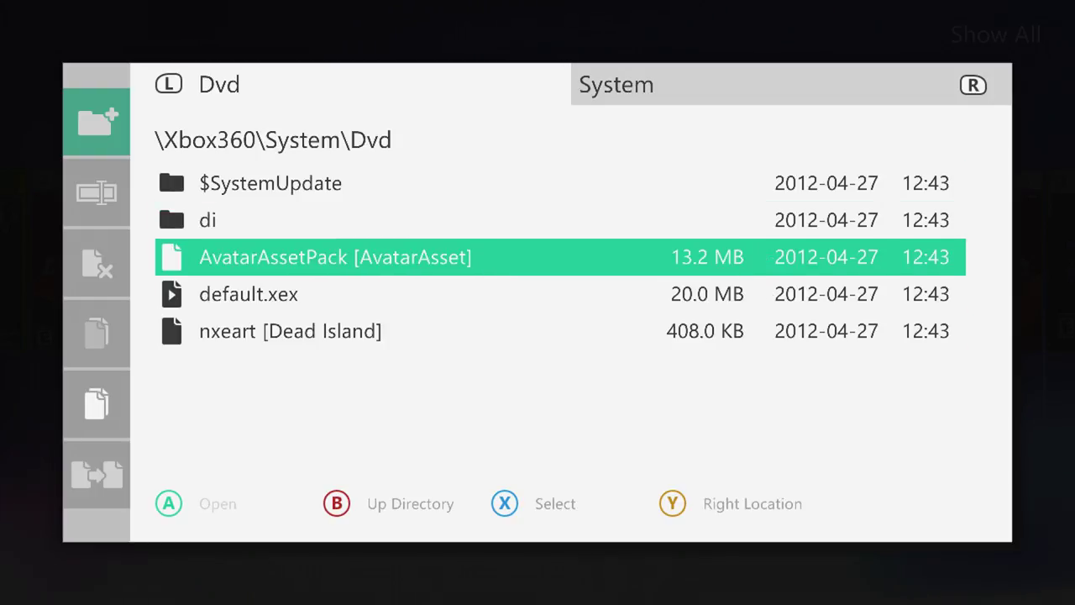
{"action": "key", "text": "Up"}
{"action": "key", "text": "Down"}
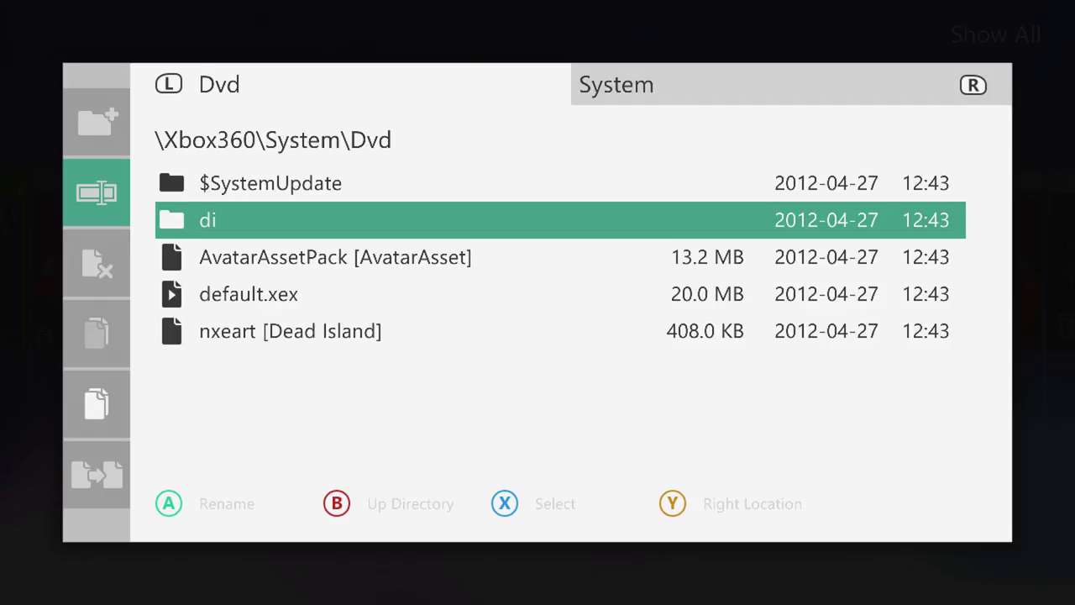
{"action": "key", "text": "Right"}
{"action": "key", "text": "Down"}
{"action": "key", "text": "Down"}
{"action": "key", "text": "Up"}
{"action": "key", "text": "Up"}
{"action": "key", "text": "Up"}
{"action": "key", "text": "Down"}
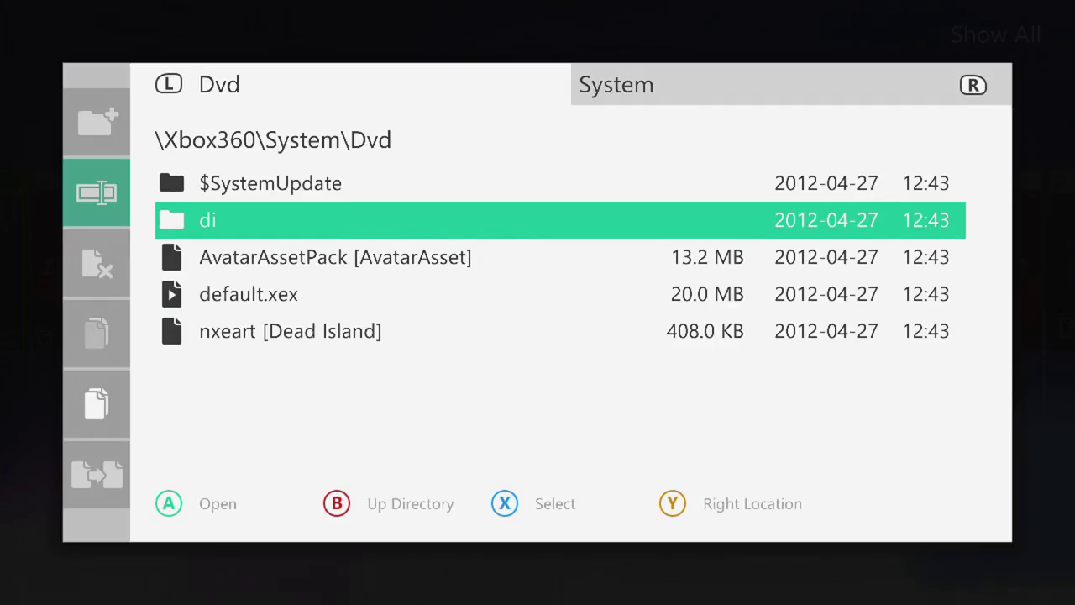
Mark $SystemUpdate, di, AvatarAssetPack, default.xex and nxeart in the Dvd drive
{"action": "key", "text": "Up"}
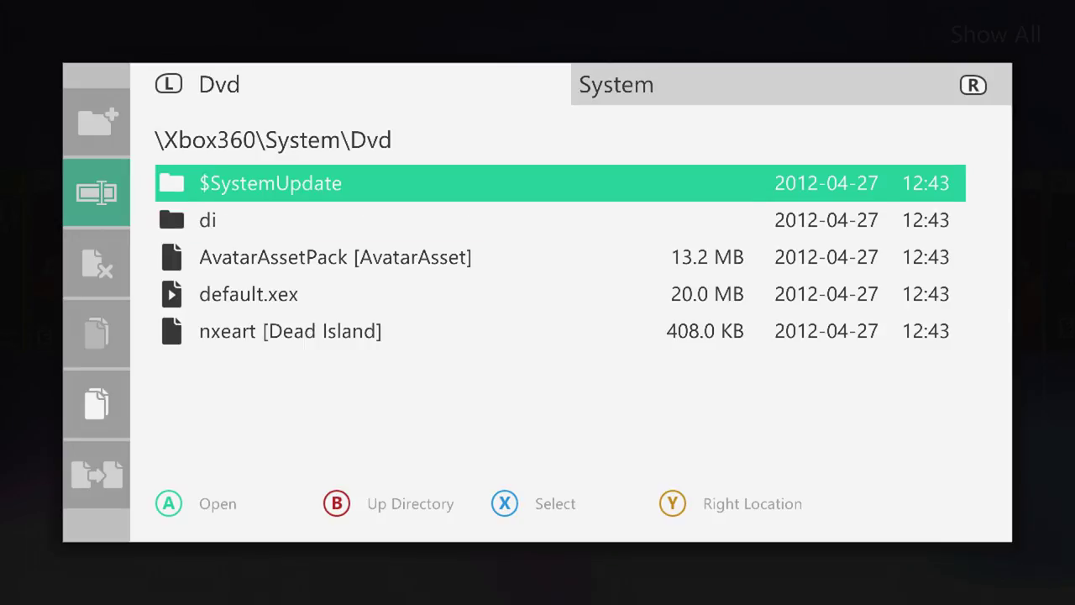
{"action": "key", "text": "x"}
{"action": "key", "text": "Down"}
{"action": "key", "text": "x"}
{"action": "key", "text": "Down"}
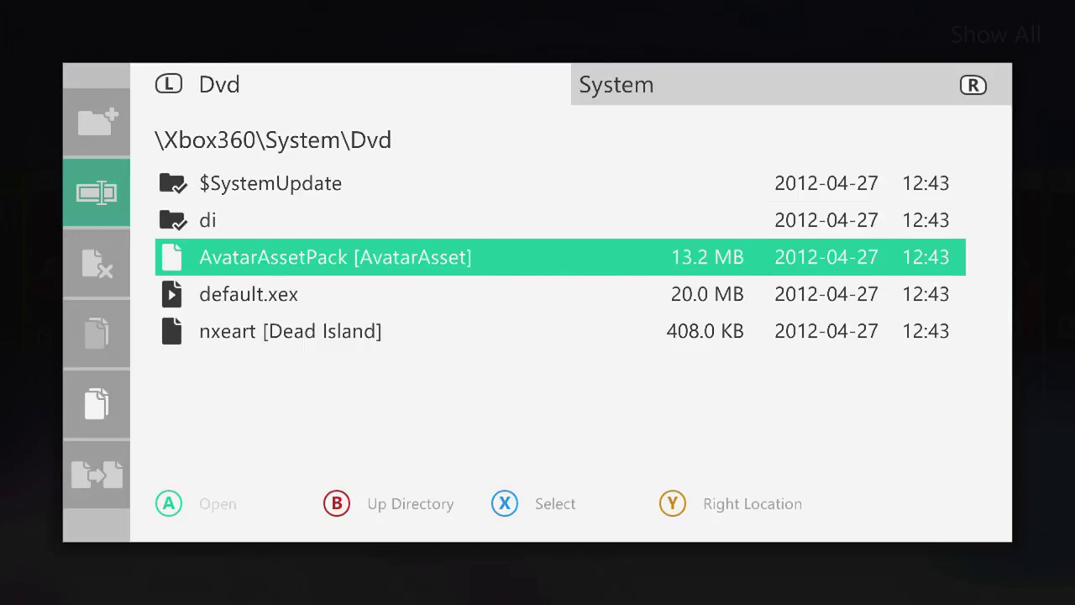
{"action": "key", "text": "x"}
{"action": "key", "text": "Down"}
{"action": "key", "text": "x"}
{"action": "key", "text": "Down"}
{"action": "key", "text": "x"}
Look over the marked files and folders in the Dvd drive
{"action": "key", "text": "Up"}
{"action": "key", "text": "Up"}
{"action": "key", "text": "Up"}
{"action": "key", "text": "Up"}
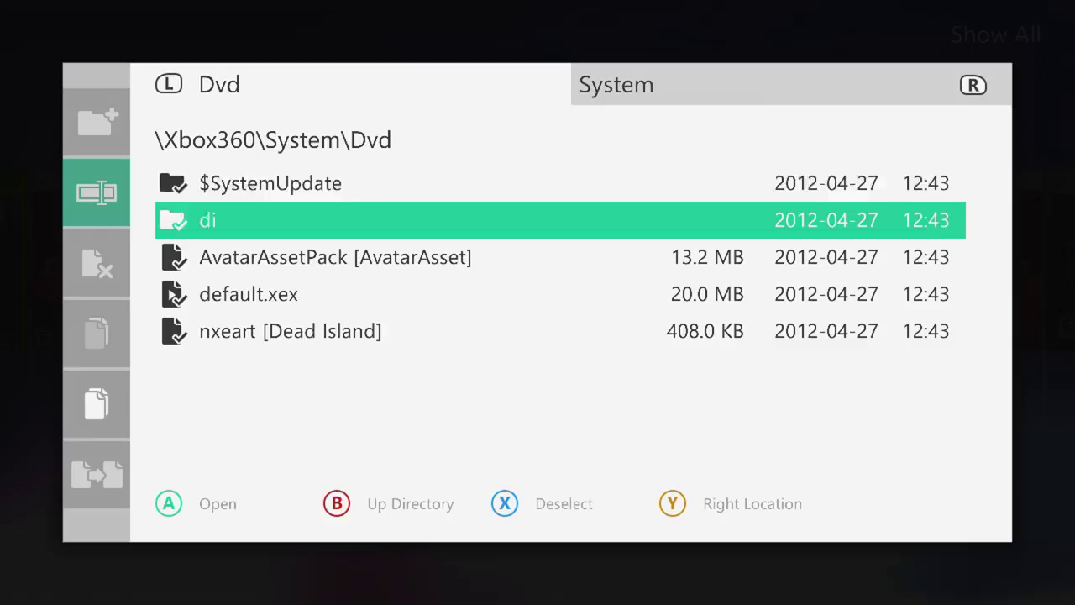
{"action": "key", "text": "Down"}
{"action": "key", "text": "Down"}
{"action": "key", "text": "Down"}
{"action": "key", "text": "Down"}
{"action": "key", "text": "Up"}
{"action": "key", "text": "Up"}
{"action": "key", "text": "Up"}
{"action": "key", "text": "Down"}
{"action": "key", "text": "Down"}
{"action": "key", "text": "Up"}
{"action": "key", "text": "Up"}
{"action": "key", "text": "Up"}
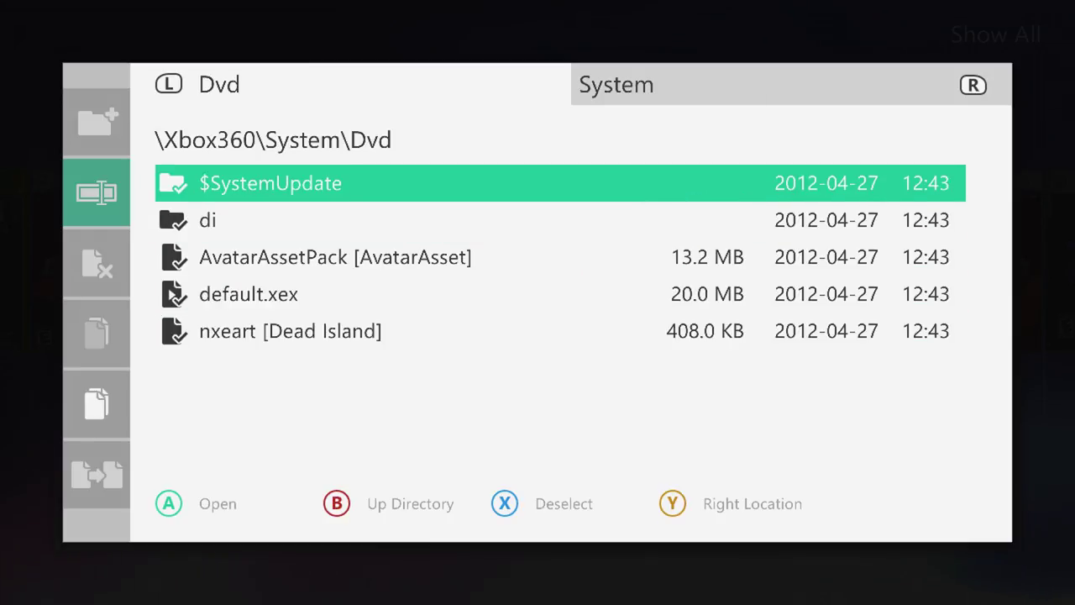
Copy all the marked disc files and folders
{"action": "key", "text": "Left"}
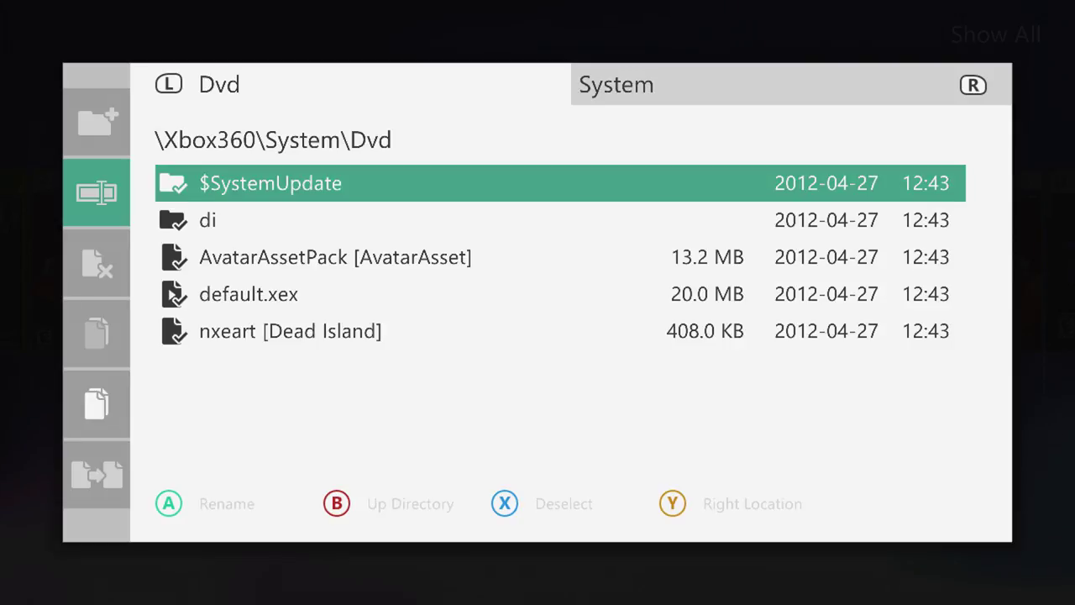
{"action": "key", "text": "Up"}
{"action": "key", "text": "Down"}
{"action": "key", "text": "Down"}
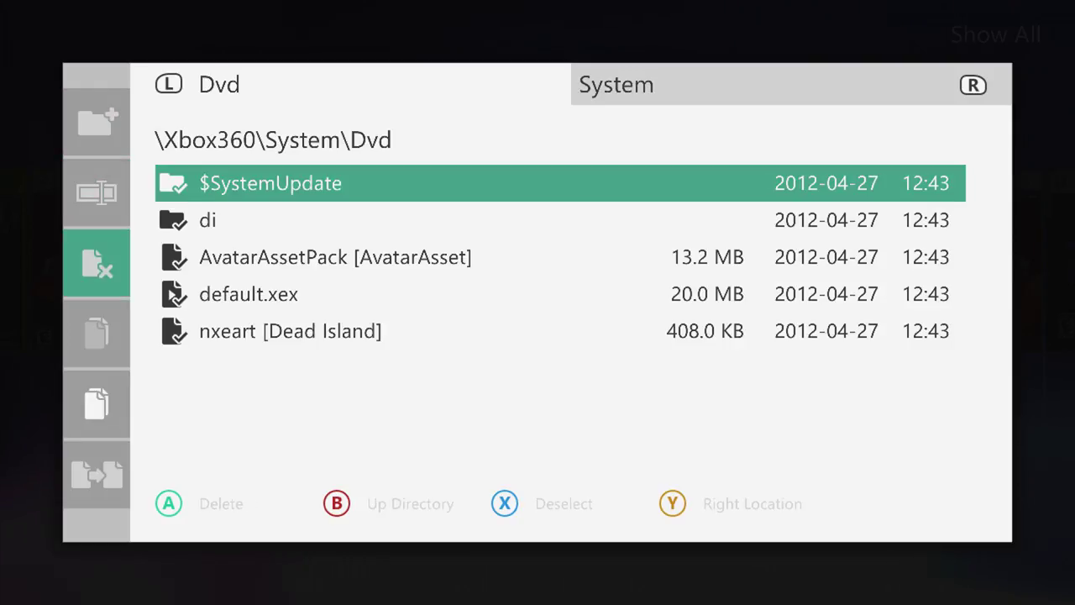
{"action": "key", "text": "Down"}
{"action": "key", "text": "Down"}
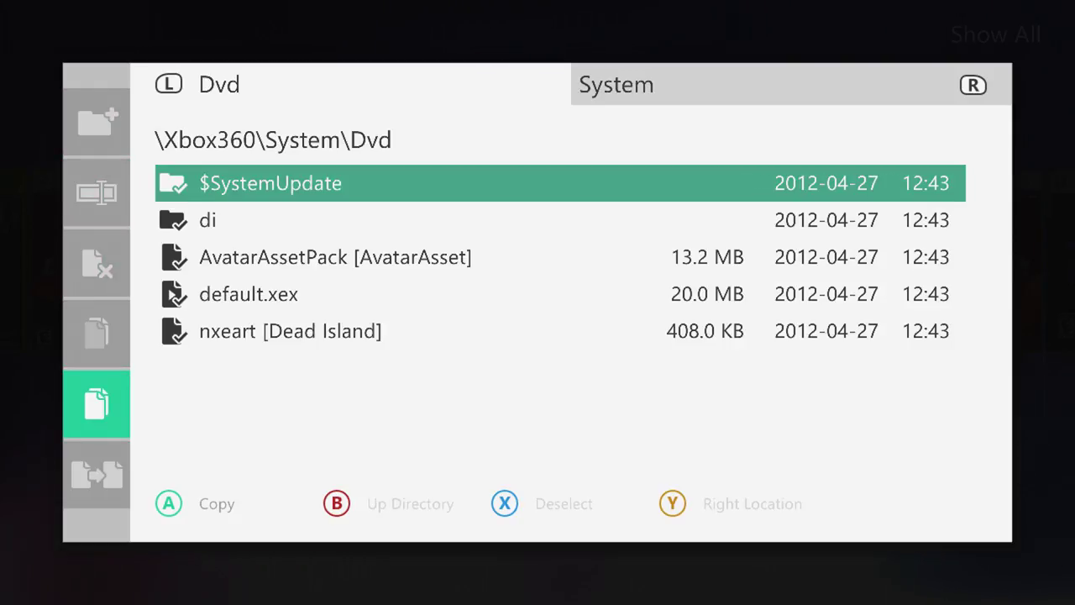
{"action": "key", "text": "Return"}
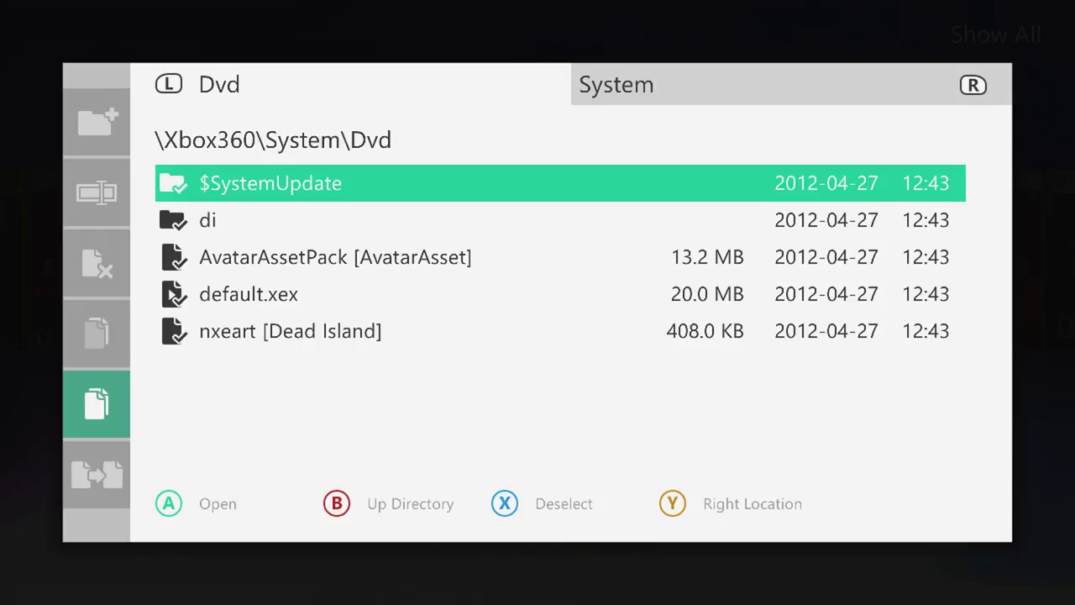
Go back to the drive list and open the Games folder on Hdd1
{"action": "key", "text": "Down"}
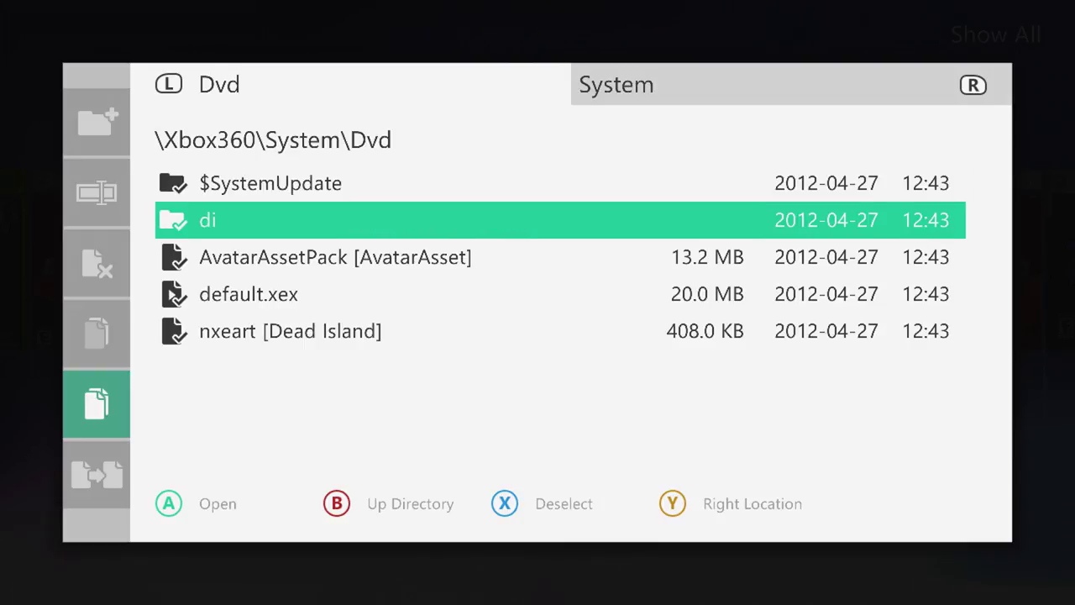
{"action": "key", "text": "Up"}
{"action": "key", "text": "Down"}
{"action": "key", "text": "BackSpace"}
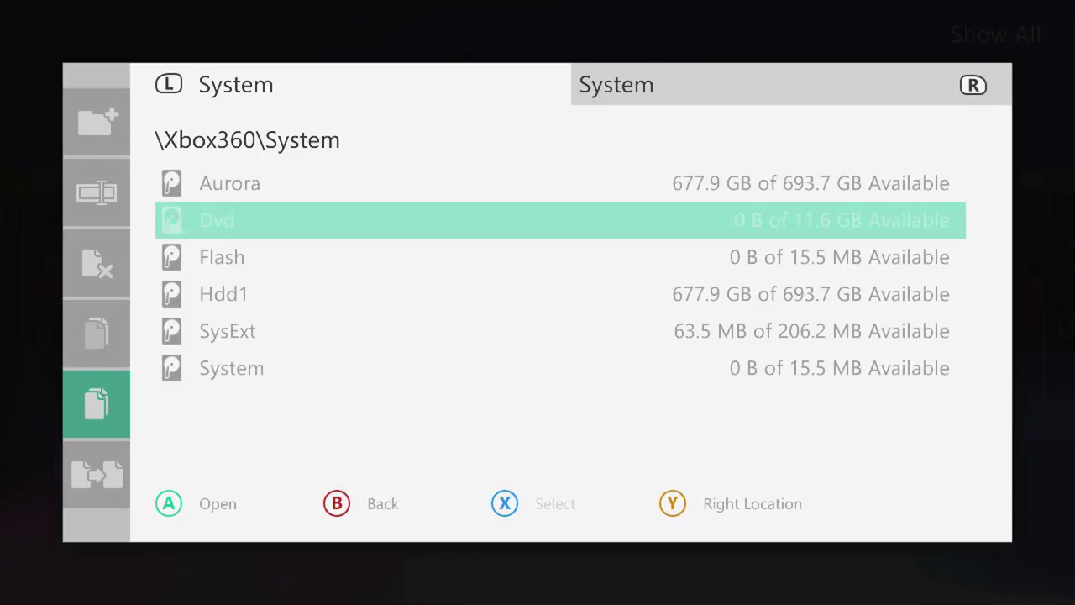
{"action": "key", "text": "Down"}
{"action": "key", "text": "Down"}
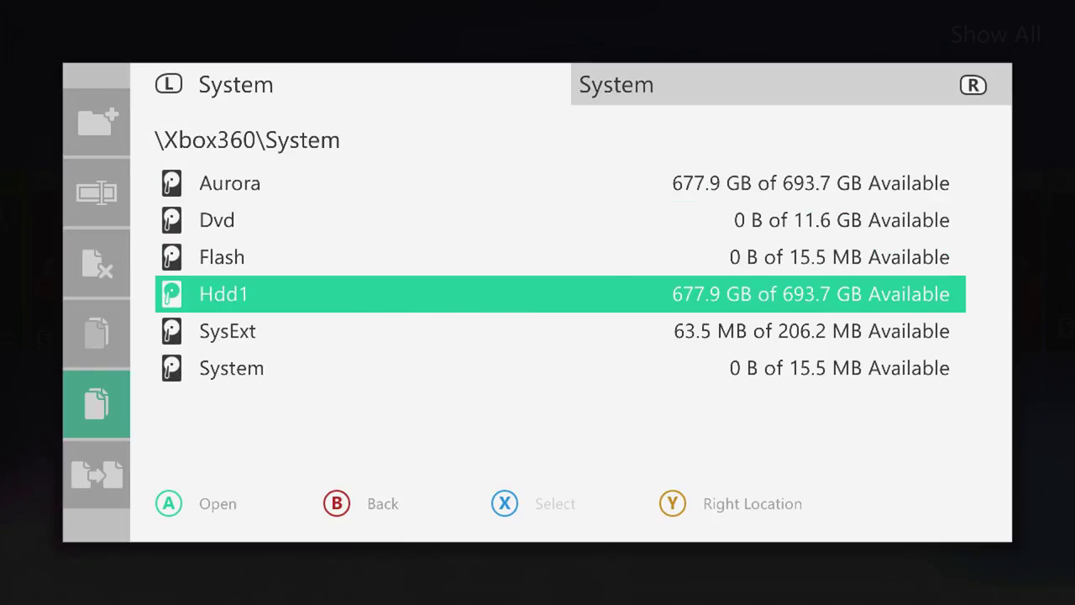
{"action": "key", "text": "Return"}
{"action": "key", "text": "Down"}
{"action": "key", "text": "Down"}
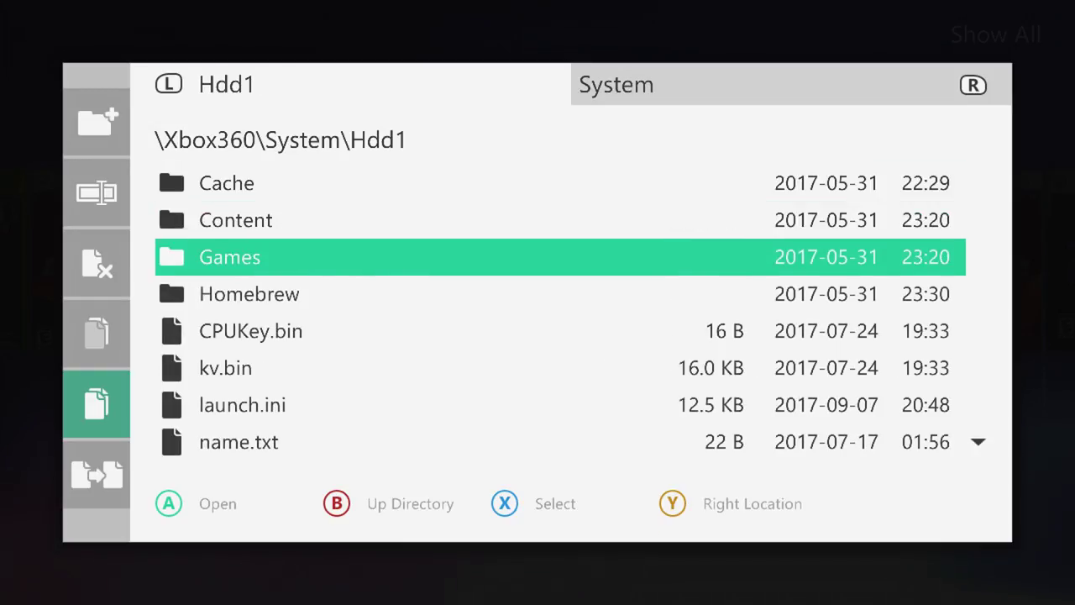
{"action": "key", "text": "Down"}
{"action": "key", "text": "Up"}
{"action": "key", "text": "Return"}
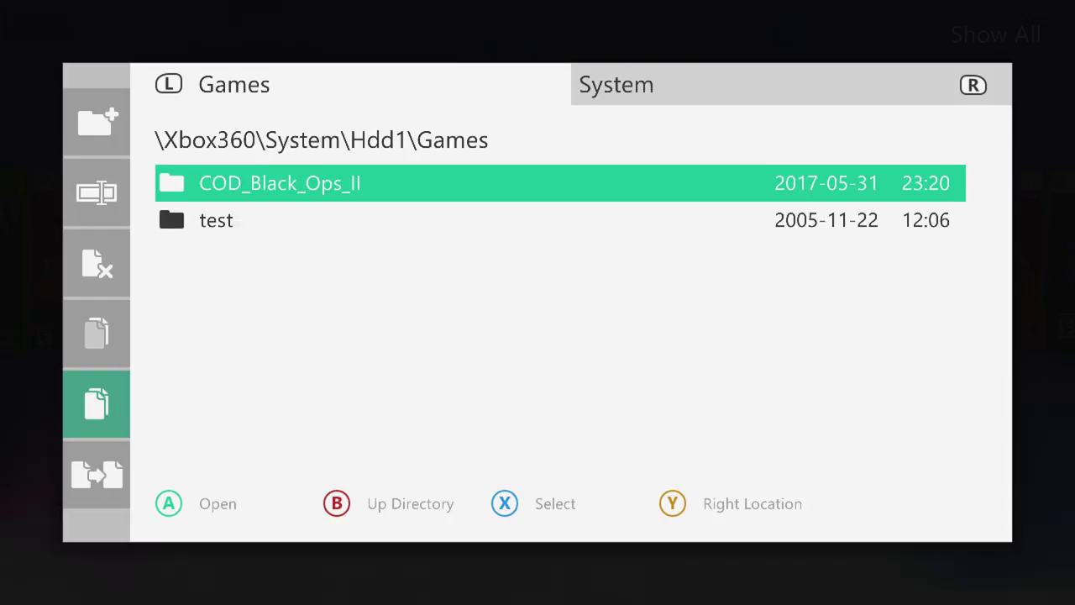
Paste the copied disc items into the test folder inside Games and confirm overwriting
{"action": "key", "text": "Down"}
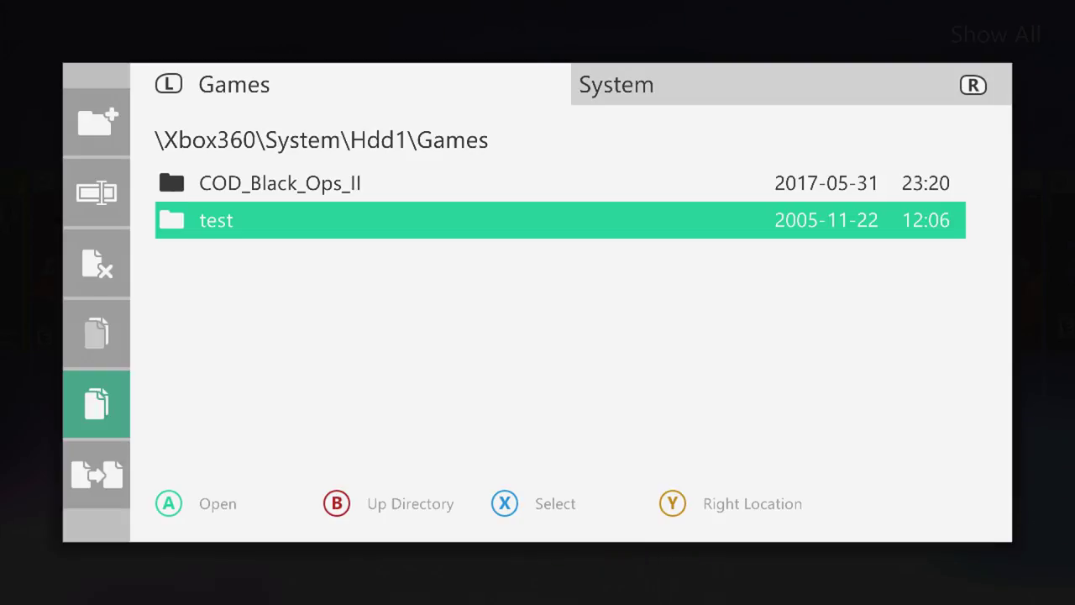
{"action": "key", "text": "Return"}
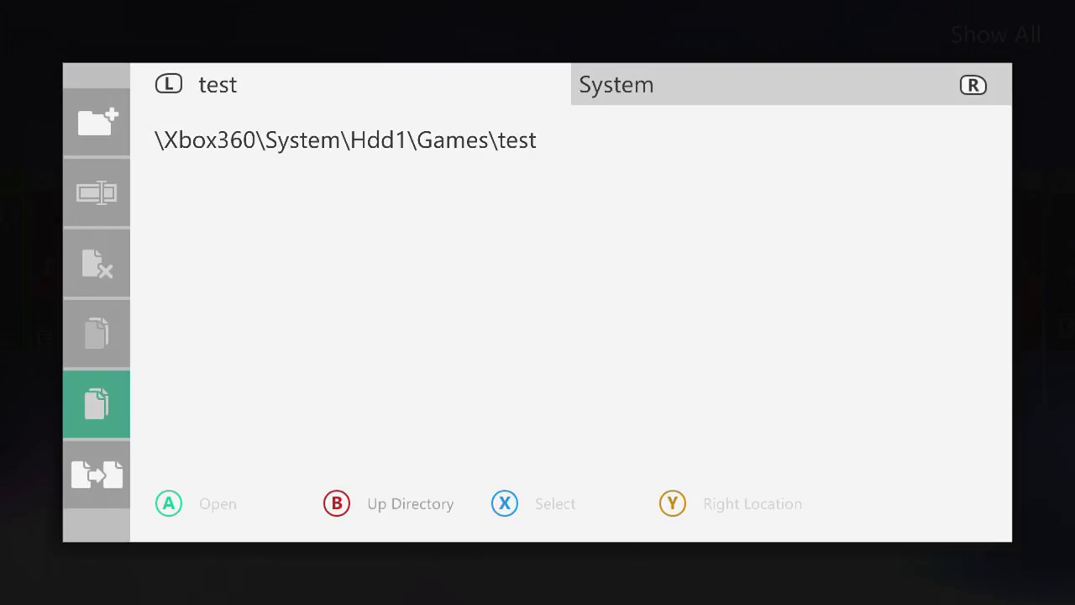
{"action": "key", "text": "Down"}
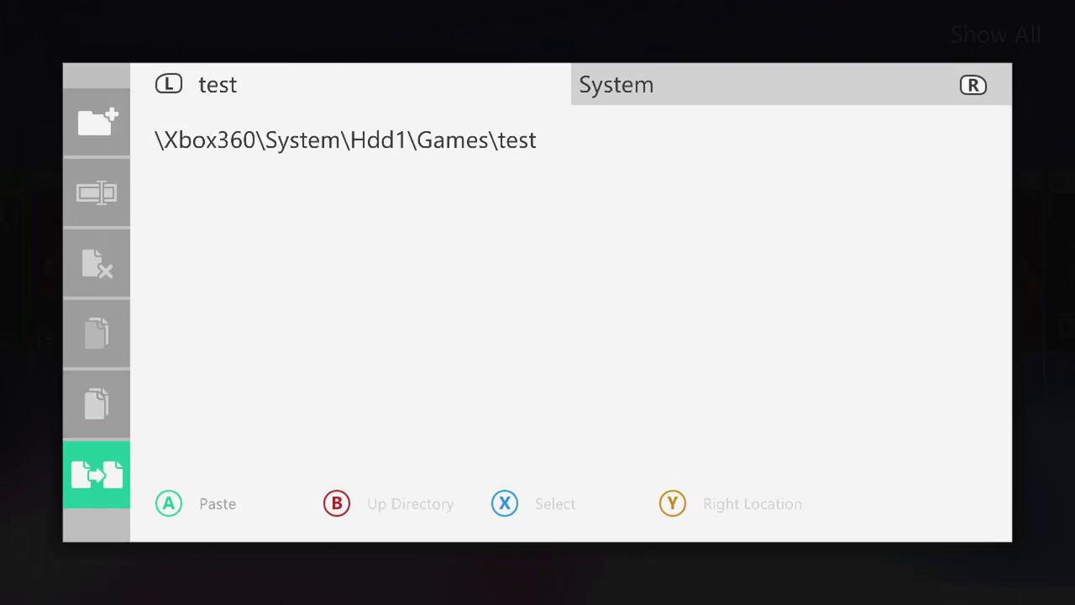
{"action": "key", "text": "Return"}
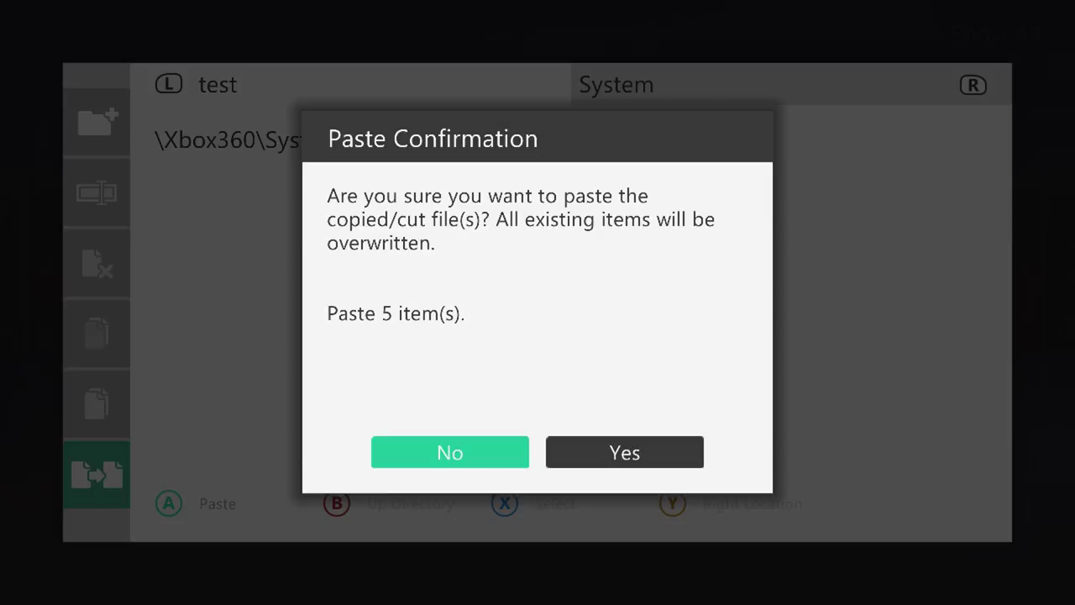
{"action": "key", "text": "Right"}
{"action": "key", "text": "Return"}
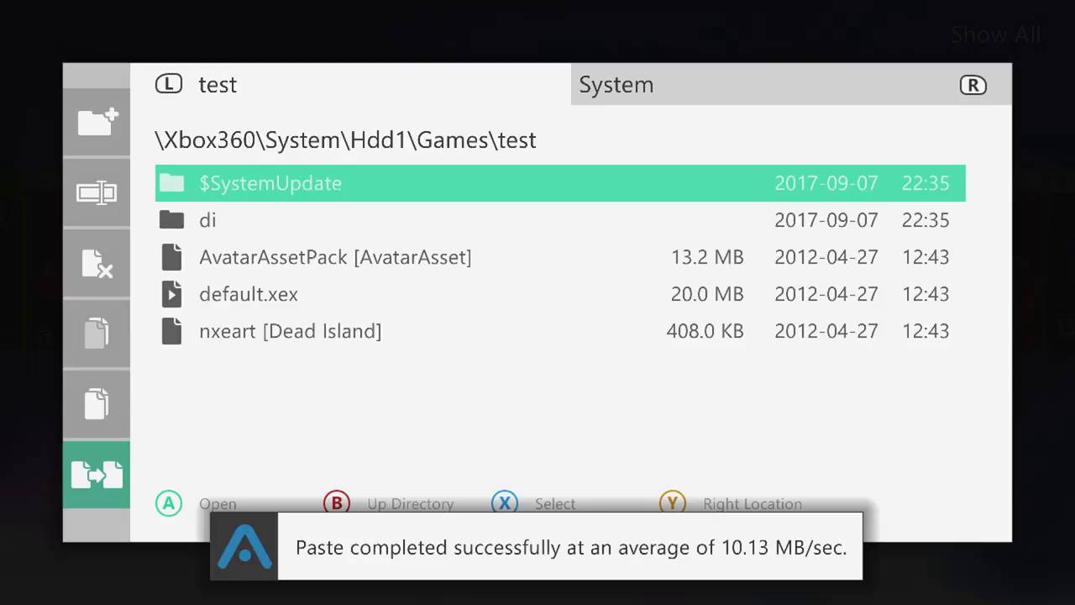
Check the pasted files and folders in the test folder
{"action": "key", "text": "Down"}
{"action": "key", "text": "Down"}
{"action": "key", "text": "Down"}
{"action": "key", "text": "Up"}
{"action": "key", "text": "Up"}
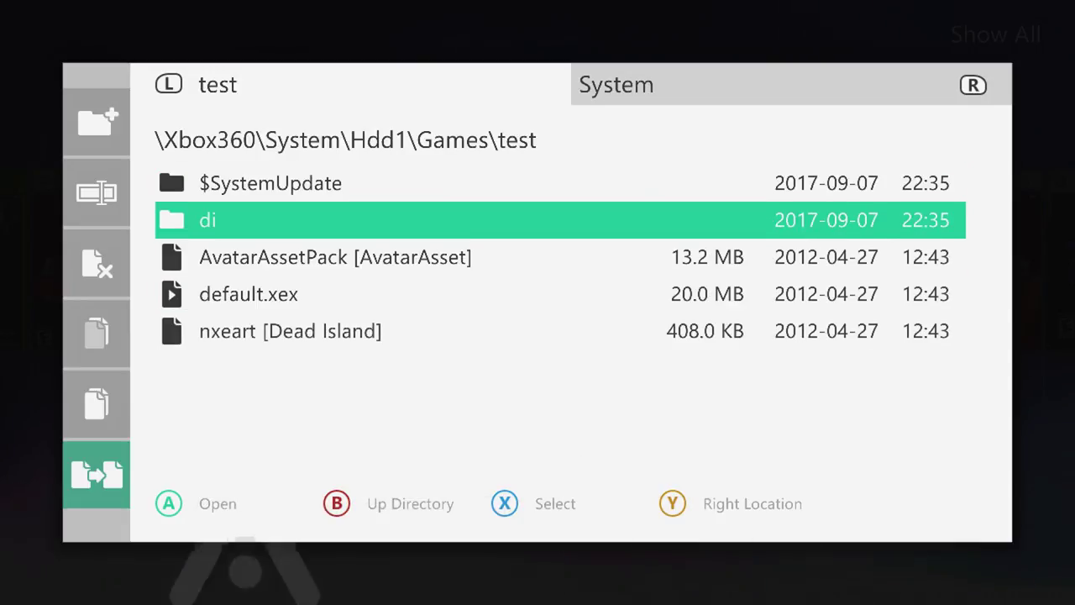
{"action": "key", "text": "Down"}
{"action": "key", "text": "Down"}
{"action": "key", "text": "Up"}
{"action": "key", "text": "Up"}
{"action": "key", "text": "Up"}
Back out of the test folder up to the drive list and close the File Manager
{"action": "key", "text": "BackSpace"}
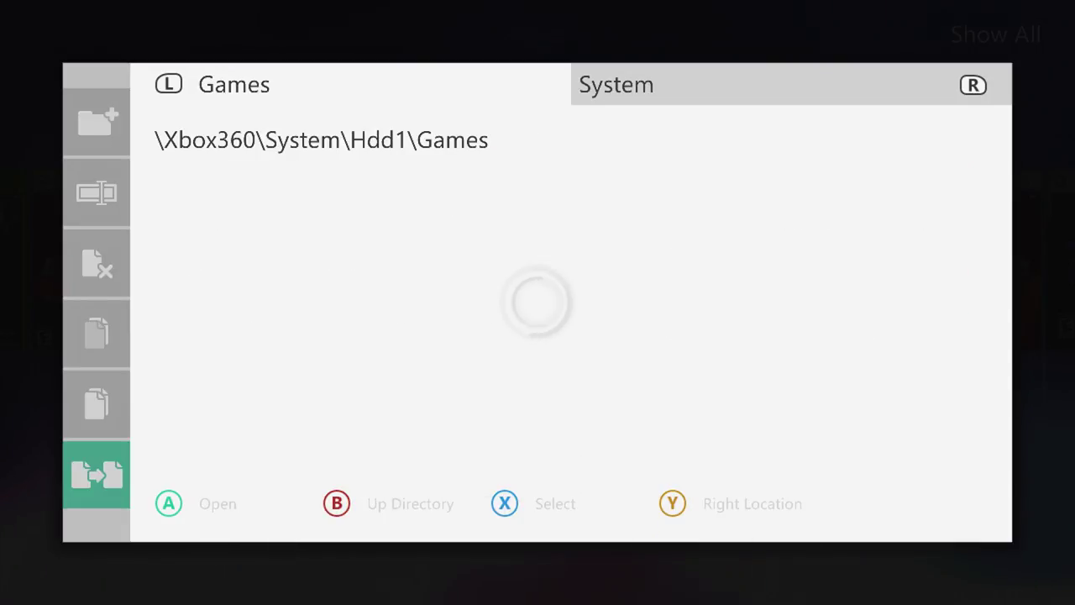
{"action": "key", "text": "BackSpace"}
{"action": "key", "text": "BackSpace"}
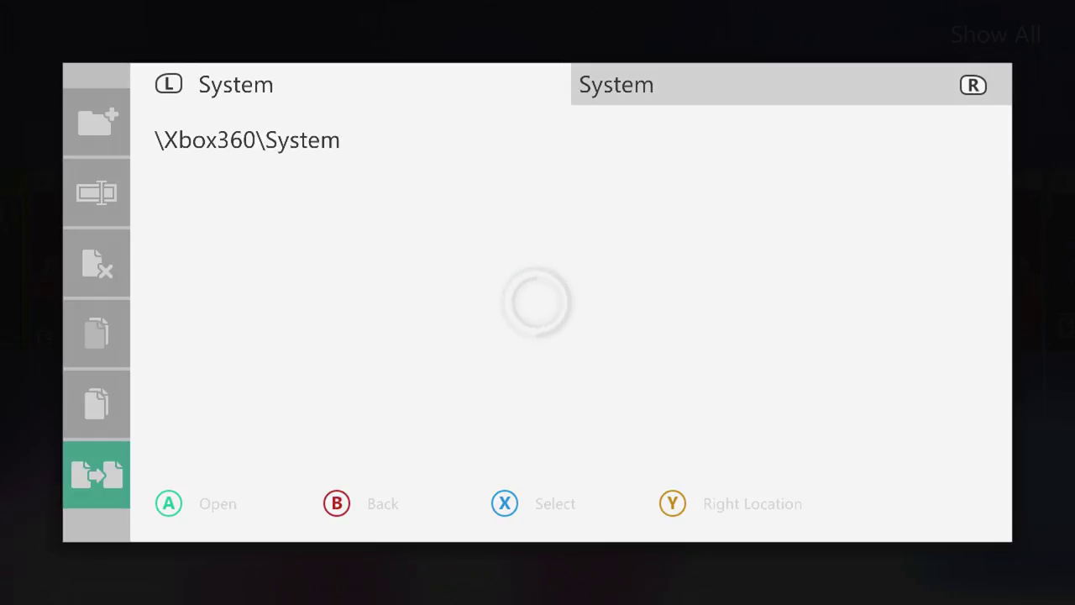
{"action": "key", "text": "BackSpace"}
{"action": "key", "text": "BackSpace"}
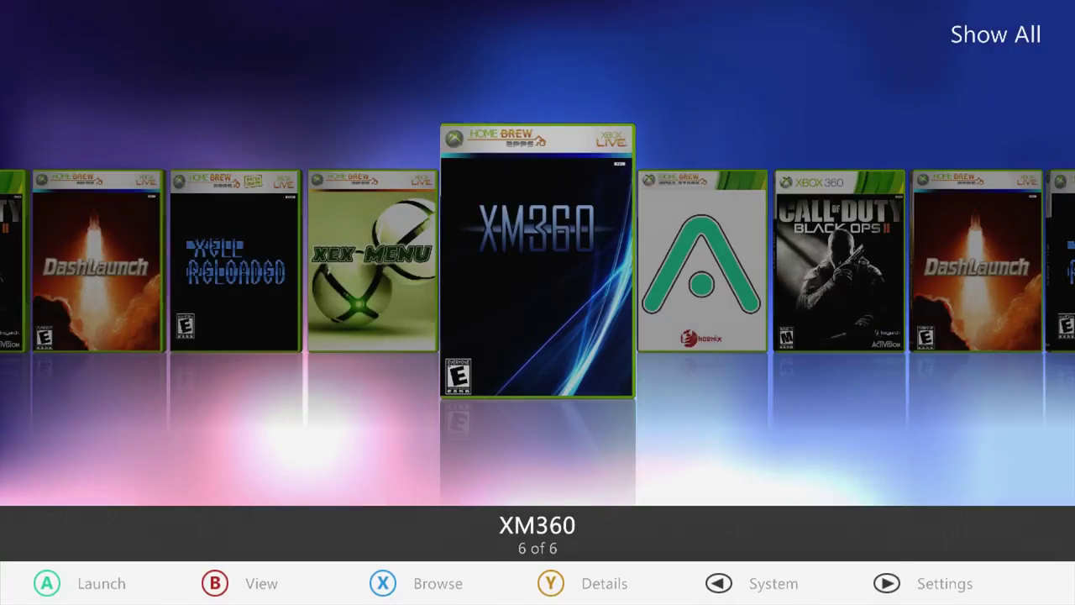
Open the File Browser from the Xbox Guide and enter the Hdd1 drive
{"action": "key", "text": "Home"}
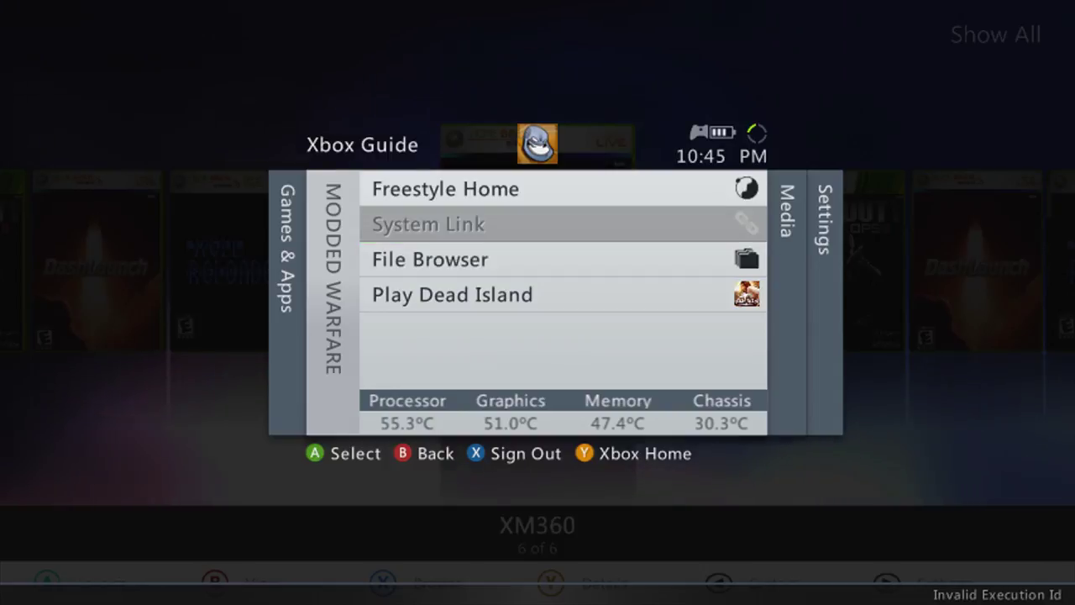
{"action": "key", "text": "Down"}
{"action": "key", "text": "Left"}
{"action": "key", "text": "Right"}
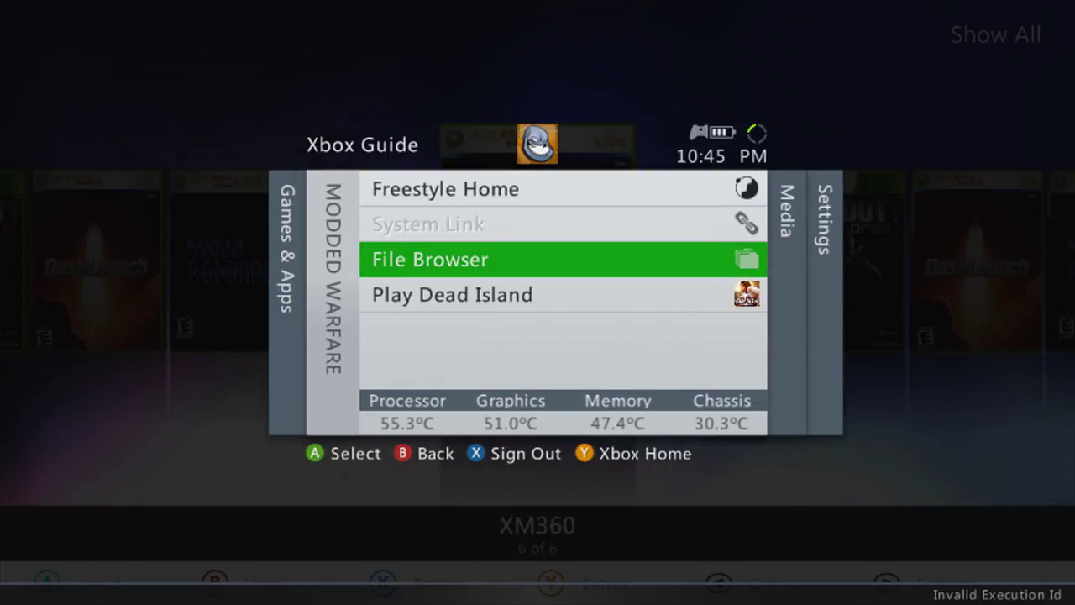
{"action": "key", "text": "Return"}
{"action": "key", "text": "Down"}
{"action": "key", "text": "Return"}
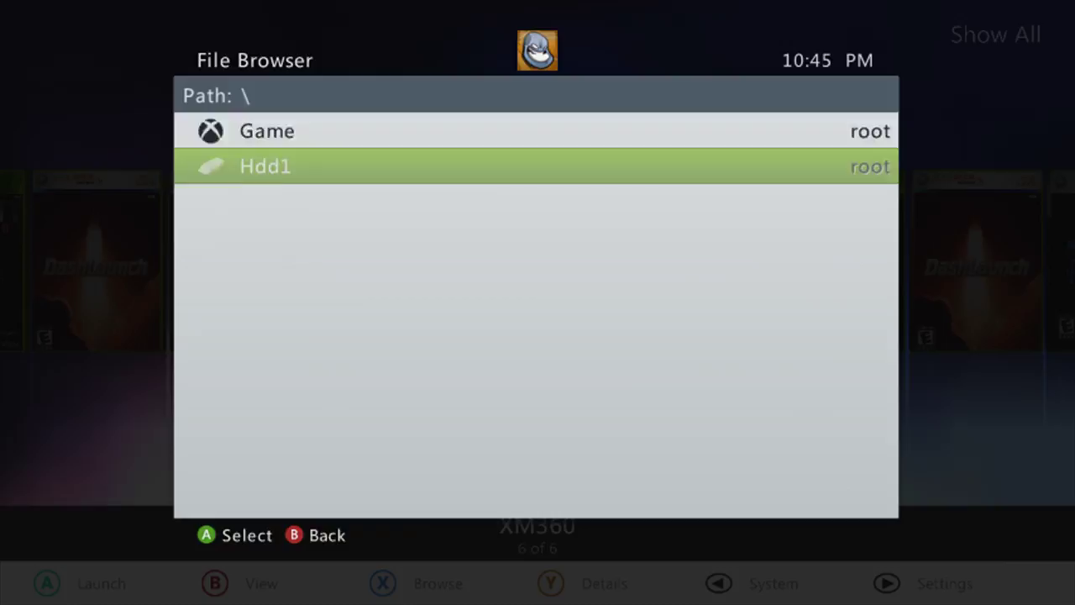
Open the test folder inside Games on the Hdd1 drive
{"action": "key", "text": "Down"}
{"action": "key", "text": "Down"}
{"action": "key", "text": "Down"}
{"action": "key", "text": "Up"}
{"action": "key", "text": "Down"}
{"action": "key", "text": "Up"}
{"action": "key", "text": "Up"}
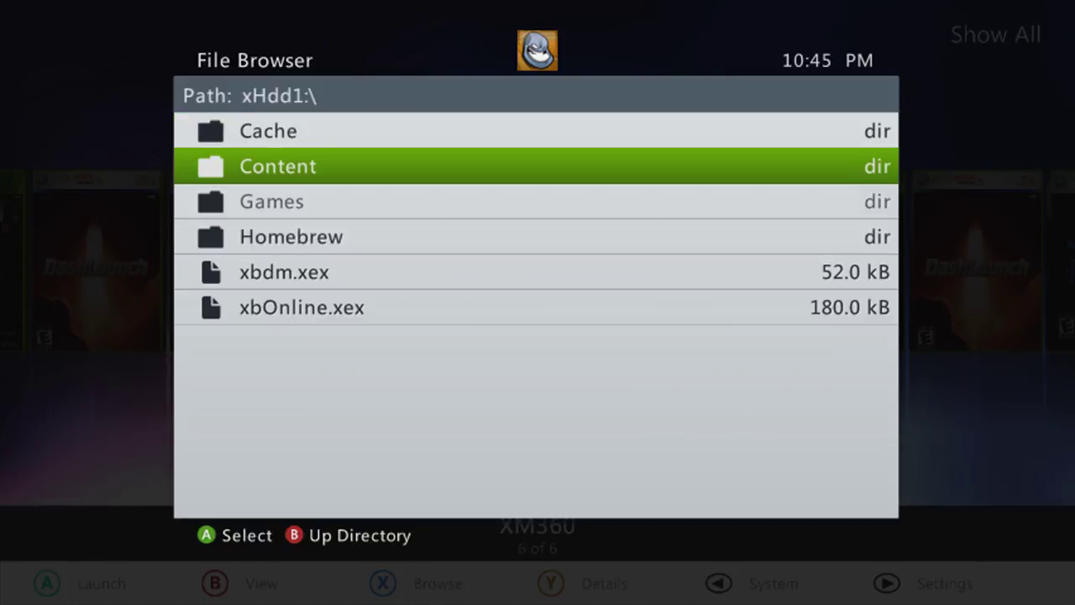
{"action": "key", "text": "Down"}
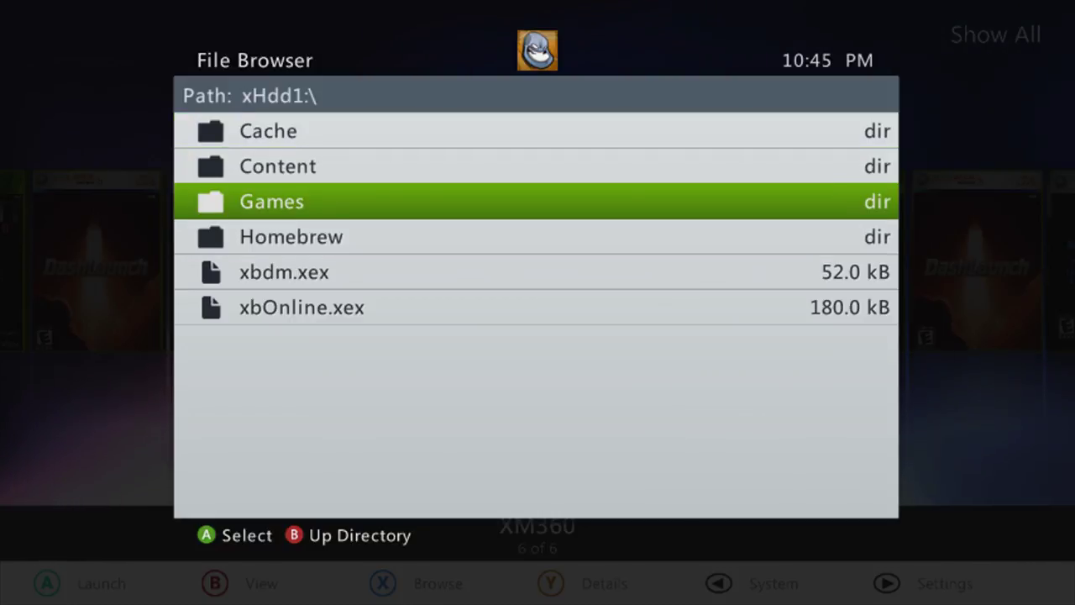
{"action": "key", "text": "Return"}
{"action": "key", "text": "Down"}
{"action": "key", "text": "Return"}
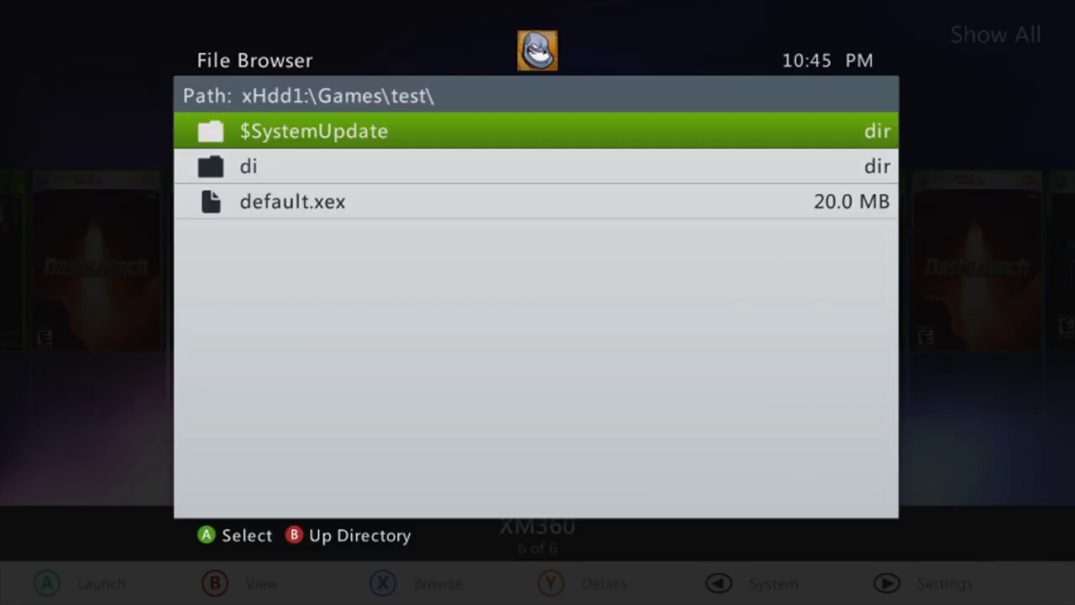
Launch default.xex from the test folder to start the copied game
{"action": "key", "text": "Down"}
{"action": "key", "text": "Down"}
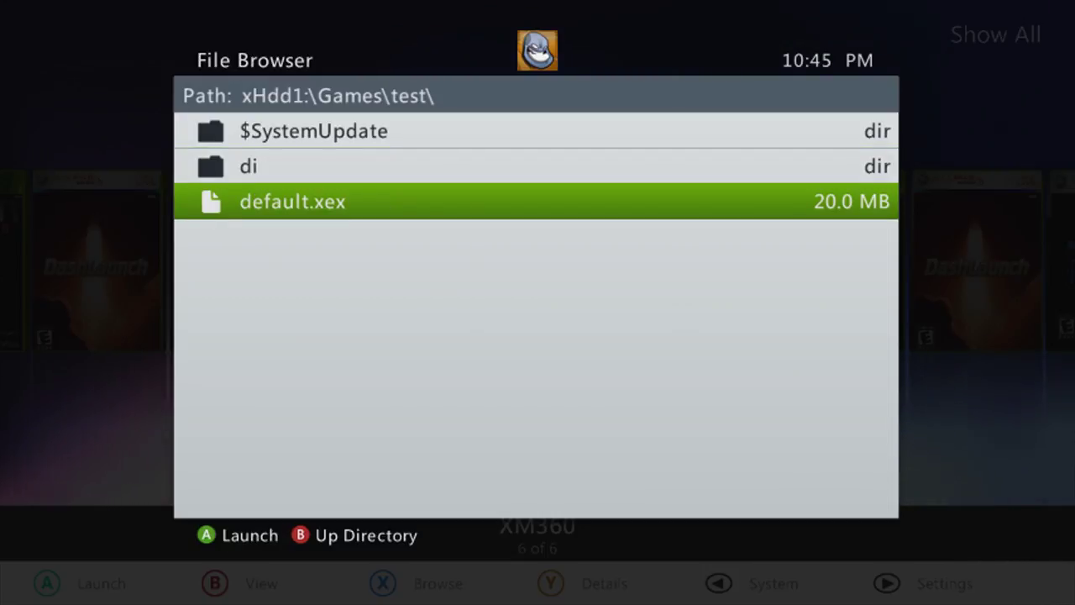
{"action": "key", "text": "Up"}
{"action": "key", "text": "Down"}
{"action": "key", "text": "Return"}
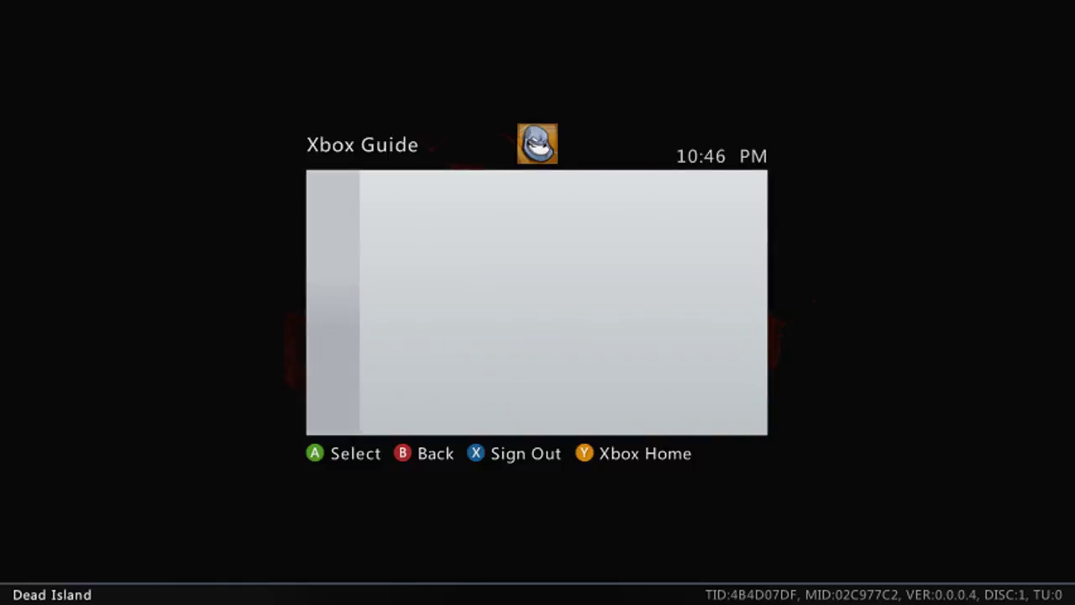
Leave the game for Xbox Home and open the Games folder on Hdd1 in the file manager
{"action": "key", "text": "y"}
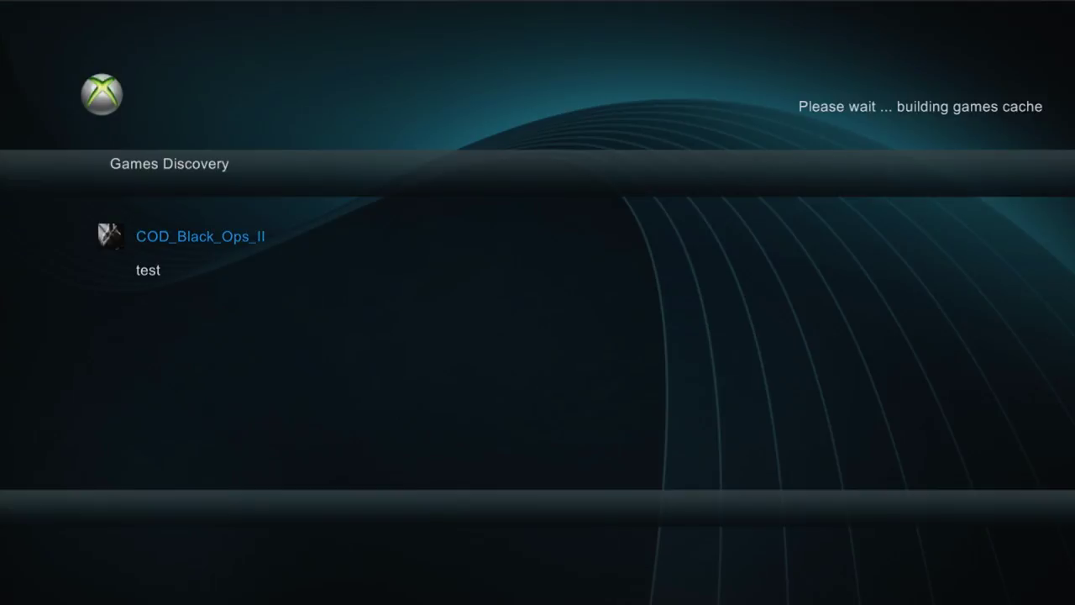
{"action": "key", "text": "Down"}
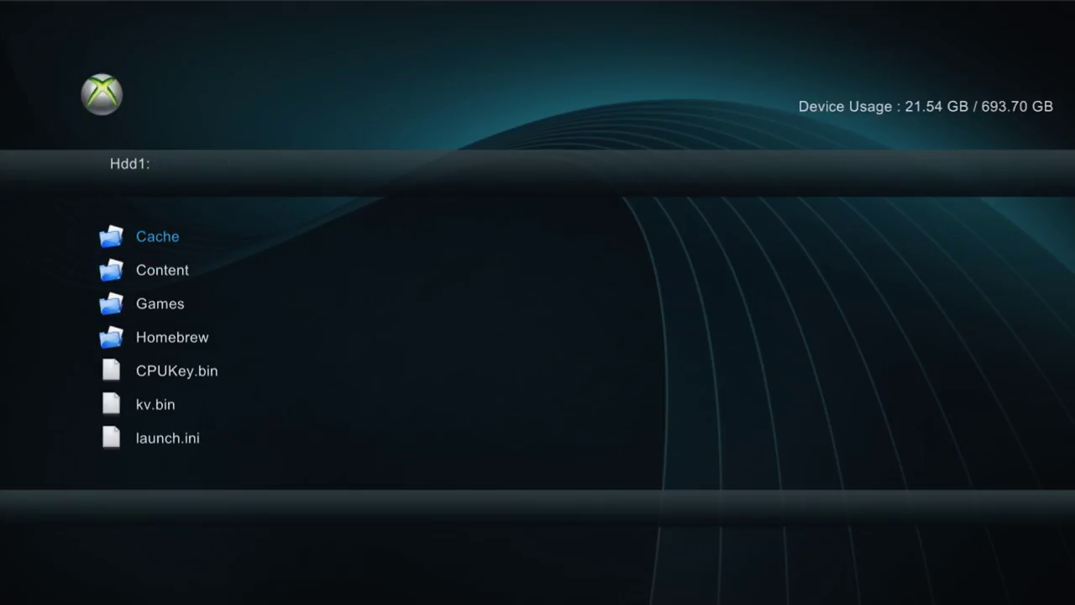
{"action": "key", "text": "Down"}
{"action": "key", "text": "Down"}
{"action": "key", "text": "Return"}
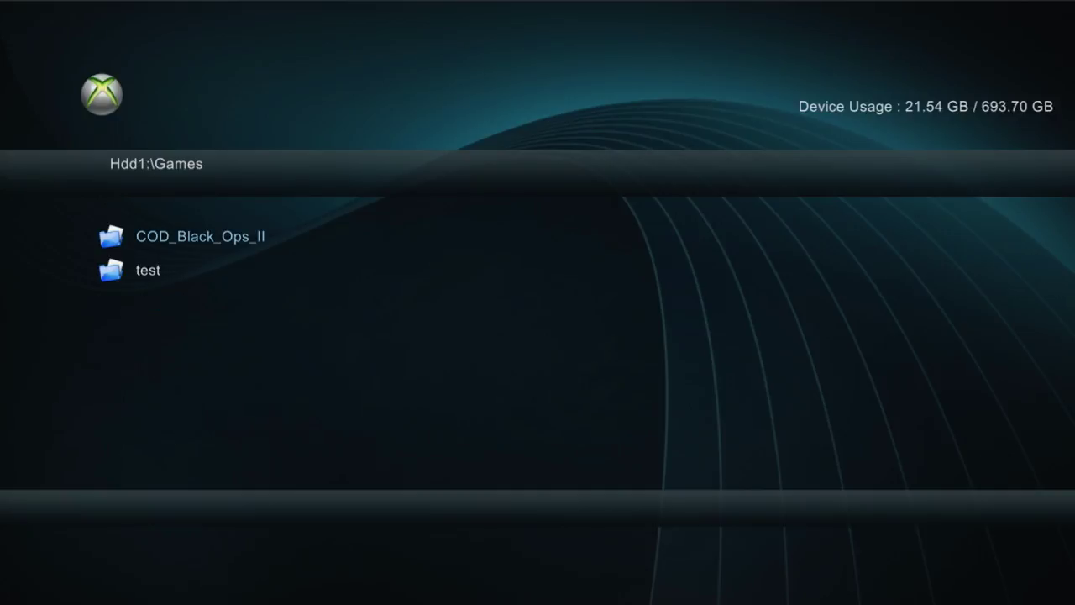
Start creating a directory inside the Games folder and clear the suggested name
{"action": "key", "text": "Down"}
{"action": "key", "text": "Menu"}
{"action": "key", "text": "Down"}
{"action": "key", "text": "Down"}
{"action": "key", "text": "Down"}
{"action": "key", "text": "Down"}
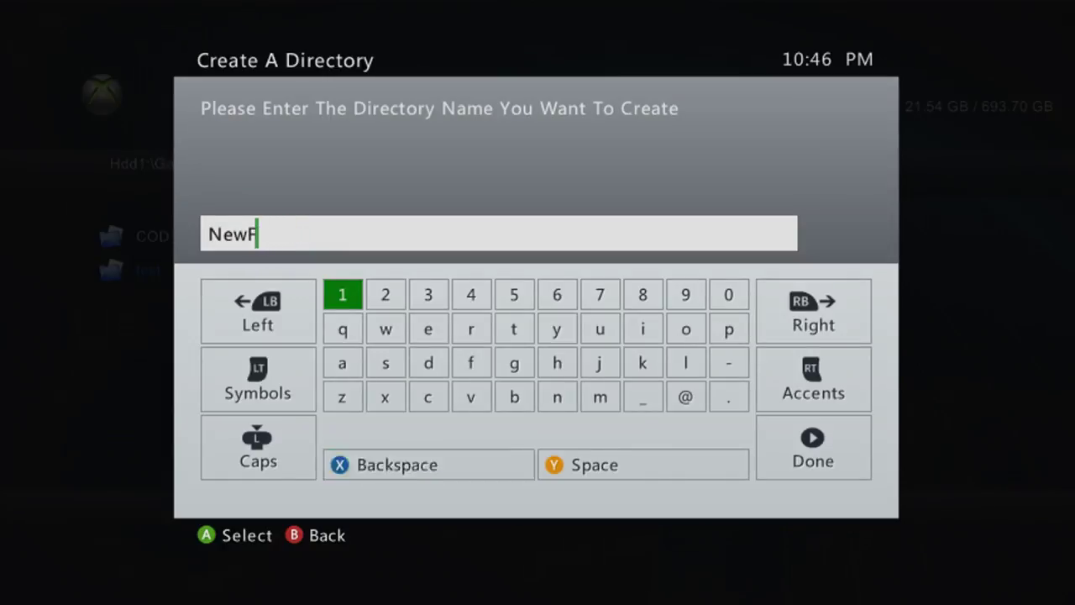
{"action": "key", "text": "BackSpace"}
{"action": "key", "text": "Down"}
{"action": "key", "text": "Right"}
{"action": "key", "text": "Right"}
{"action": "key", "text": "Right"}
{"action": "key", "text": "Right"}
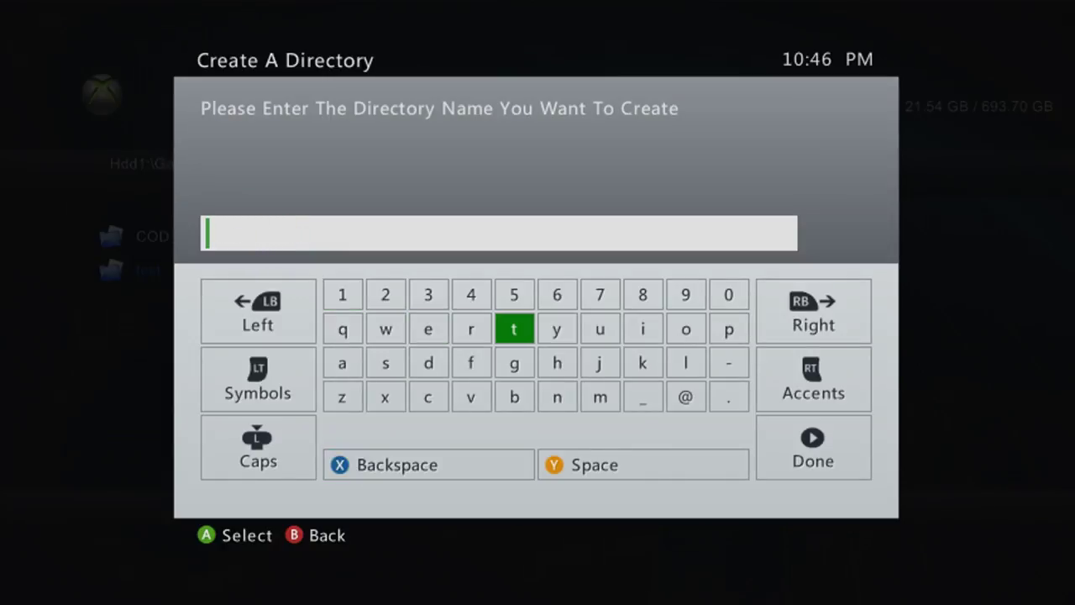
Enter "tes" as the beginning of the new directory's name
{"action": "type", "text": "t"}
{"action": "key", "text": "Left"}
{"action": "key", "text": "Left"}
{"action": "type", "text": "e"}
{"action": "key", "text": "Left"}
{"action": "key", "text": "Down"}
{"action": "type", "text": "s"}
{"action": "key", "text": "Up"}
{"action": "key", "text": "Right"}
{"action": "key", "text": "Right"}
{"action": "type", "text": "r"}
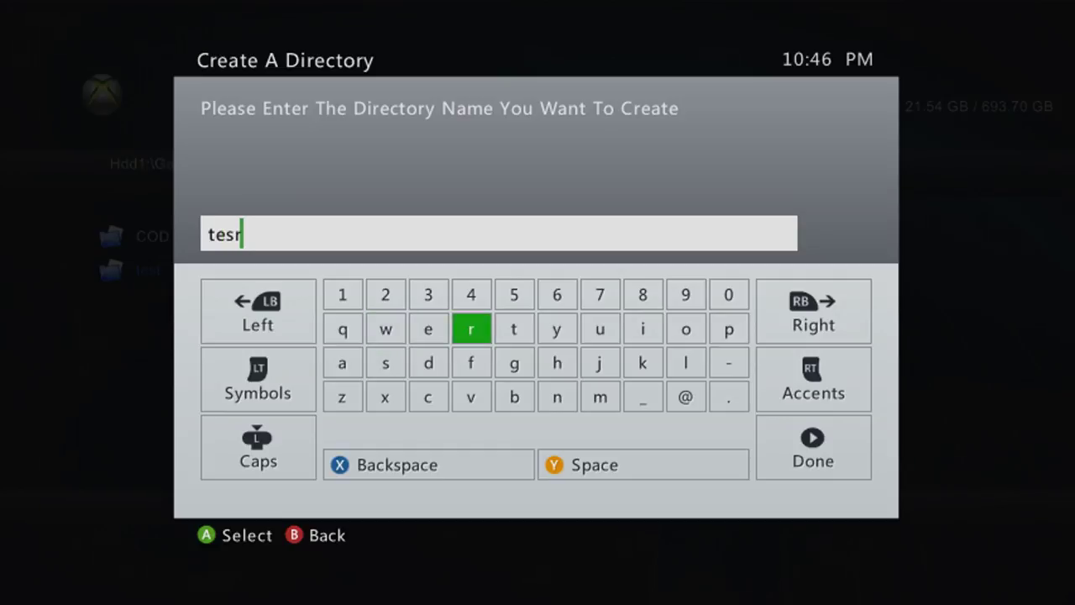
{"action": "key", "text": "Left"}
{"action": "key", "text": "Left"}
{"action": "key", "text": "Up"}
{"action": "type", "text": "2"}
{"action": "key", "text": "Down"}
{"action": "key", "text": "Right"}
{"action": "key", "text": "BackSpace"}
{"action": "key", "text": "BackSpace"}
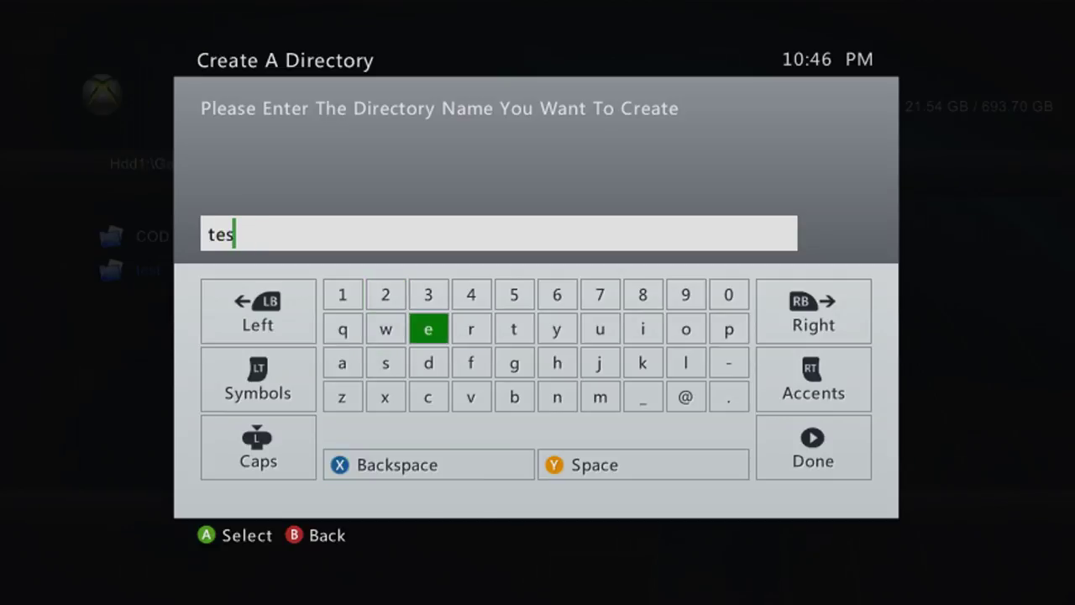
Complete the directory name as test2 and create the directory
{"action": "key", "text": "Right"}
{"action": "key", "text": "Right"}
{"action": "type", "text": "t"}
{"action": "key", "text": "Left"}
{"action": "key", "text": "Left"}
{"action": "key", "text": "Up"}
{"action": "key", "text": "Left"}
{"action": "type", "text": "2"}
{"action": "key", "text": "Down"}
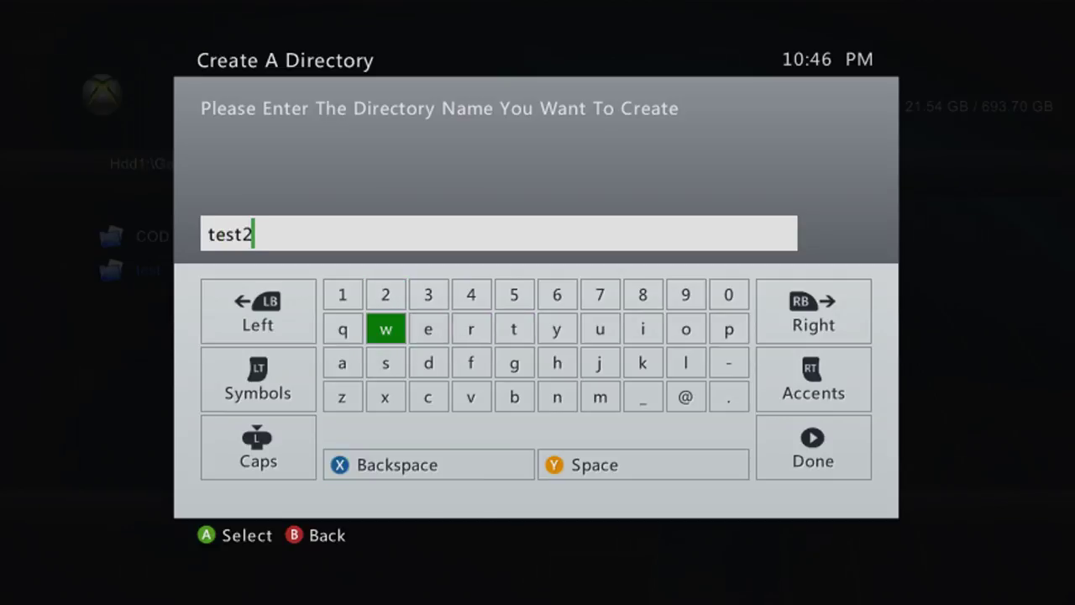
{"action": "key", "text": "Return"}
Check the contents of the new test2 folder and return to the Games folder
{"action": "key", "text": "Down"}
{"action": "key", "text": "Down"}
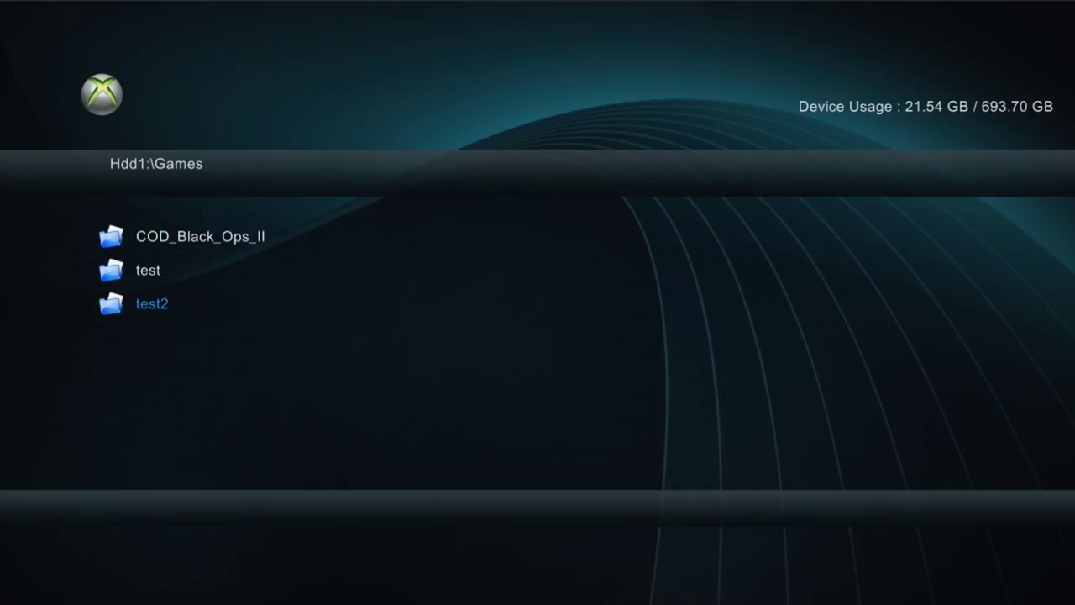
{"action": "key", "text": "Return"}
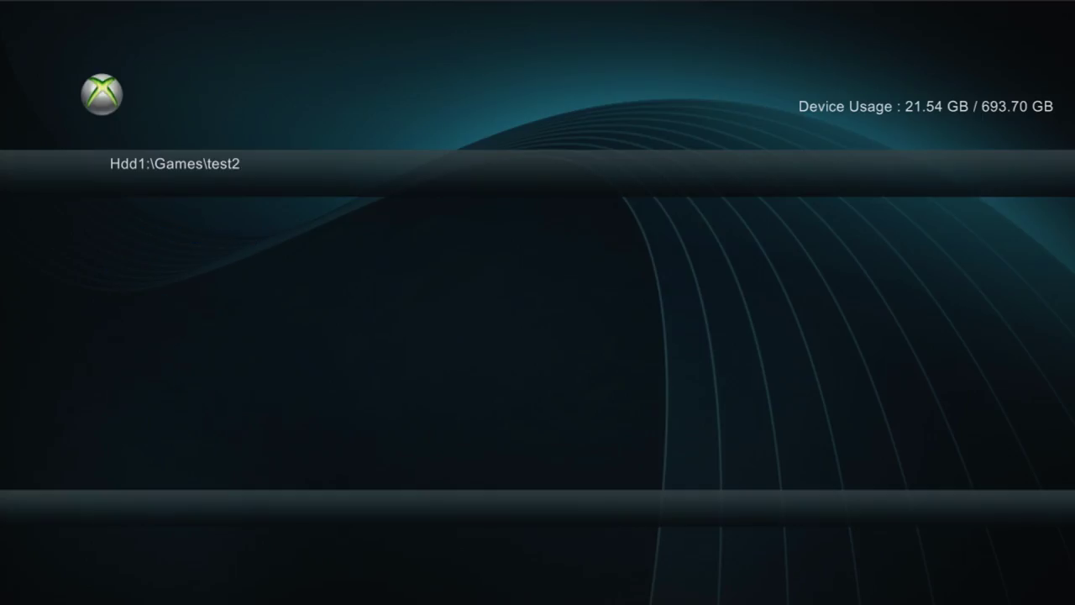
{"action": "key", "text": "Escape"}
{"action": "key", "text": "Down"}
{"action": "key", "text": "Down"}
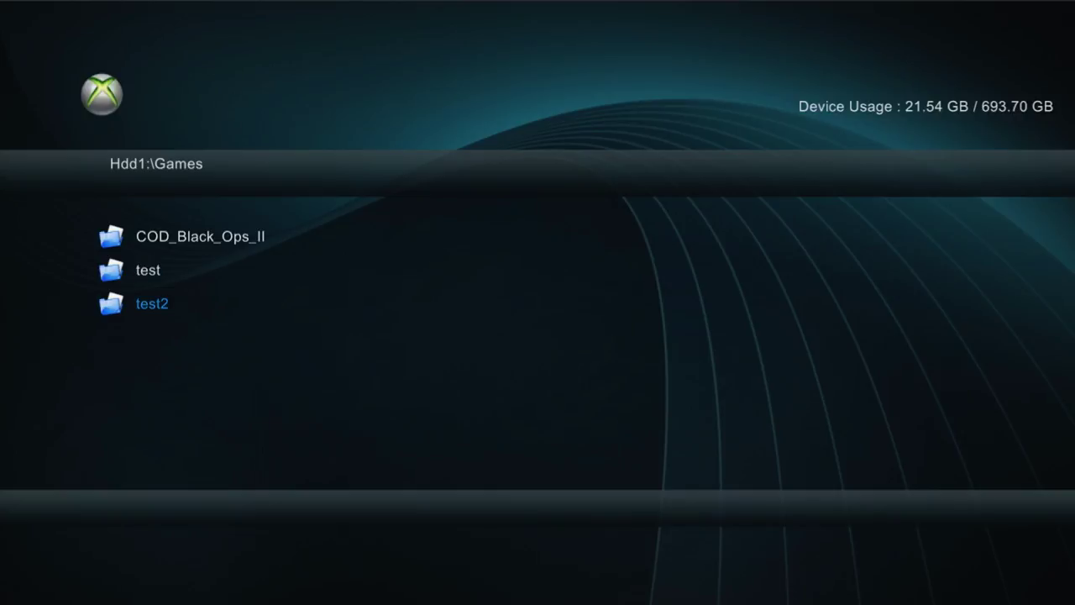
Switch the file manager from the hard drive to the Dvd drive
{"action": "key", "text": "Tab"}
{"action": "key", "text": "Down"}
{"action": "key", "text": "Down"}
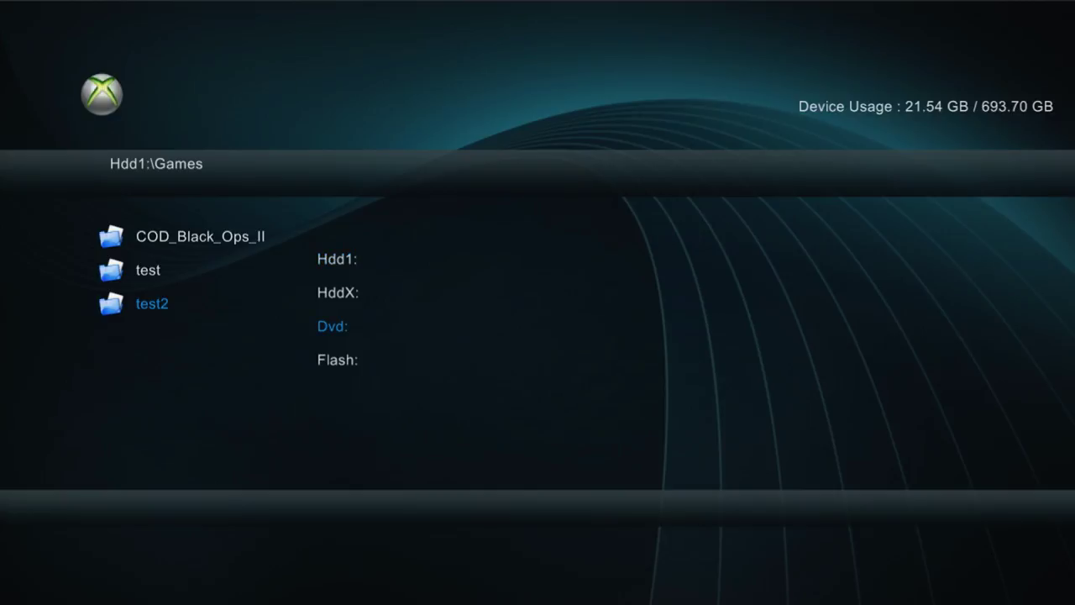
{"action": "key", "text": "Return"}
Set default.xex on the Dvd drive as the copy source
{"action": "key", "text": "Down"}
{"action": "key", "text": "Down"}
{"action": "key", "text": "Down"}
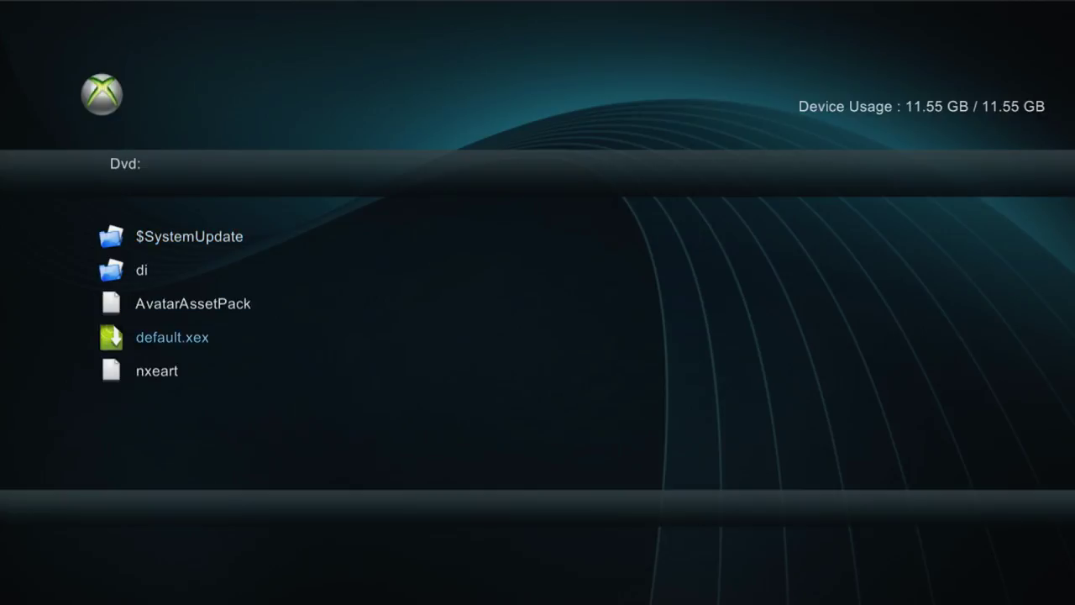
{"action": "key", "text": "Menu"}
{"action": "key", "text": "Up"}
{"action": "key", "text": "Up"}
{"action": "key", "text": "Up"}
{"action": "key", "text": "Up"}
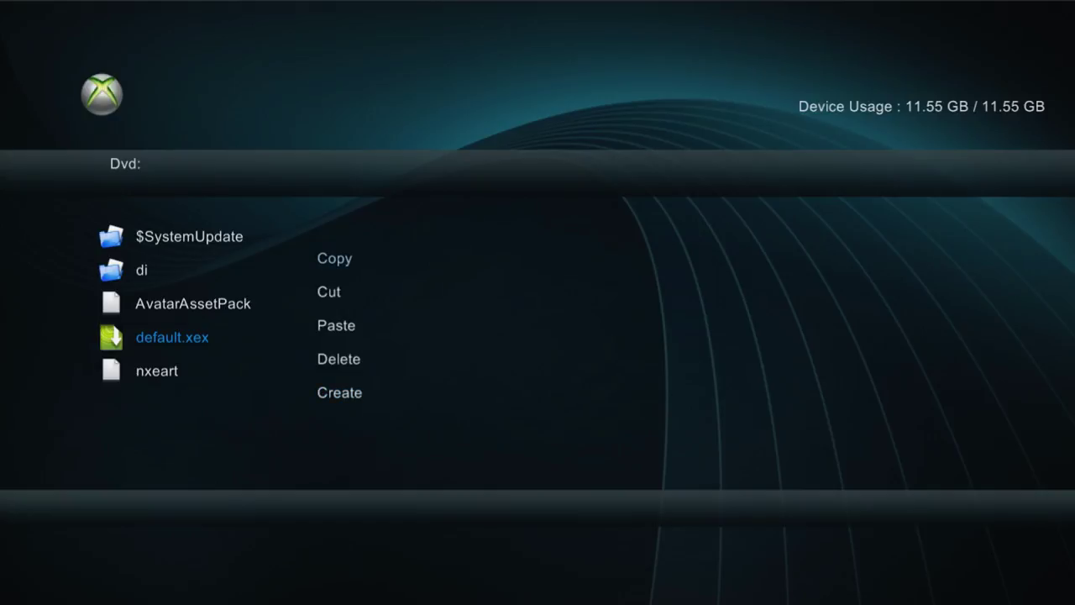
{"action": "key", "text": "Return"}
Switch back to Hdd1 and open the test2 folder inside Games
{"action": "key", "text": "Tab"}
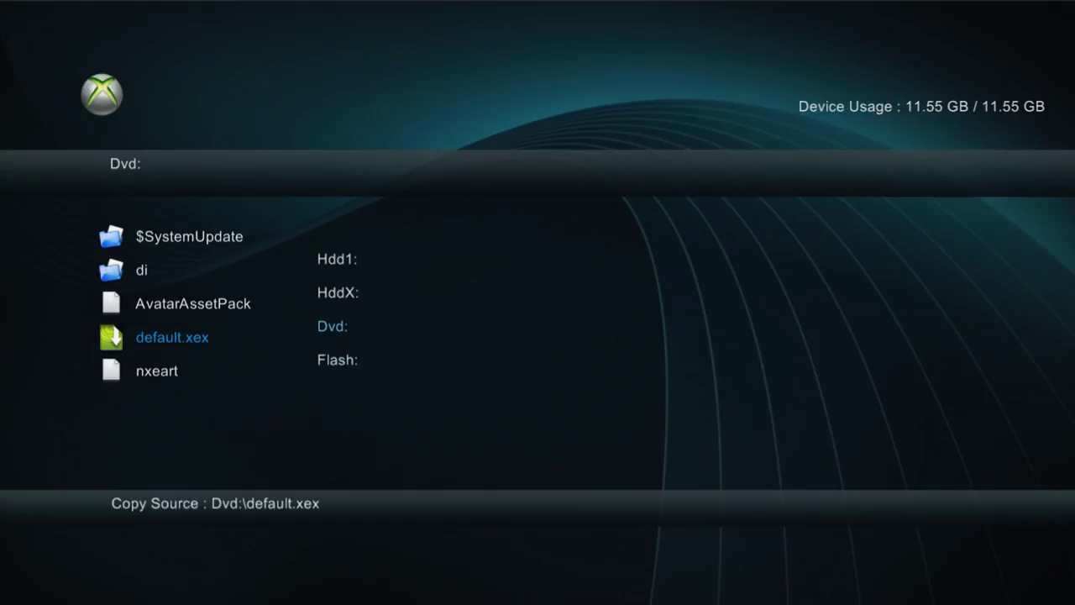
{"action": "key", "text": "Up"}
{"action": "key", "text": "Up"}
{"action": "key", "text": "Return"}
{"action": "key", "text": "Down"}
{"action": "key", "text": "Down"}
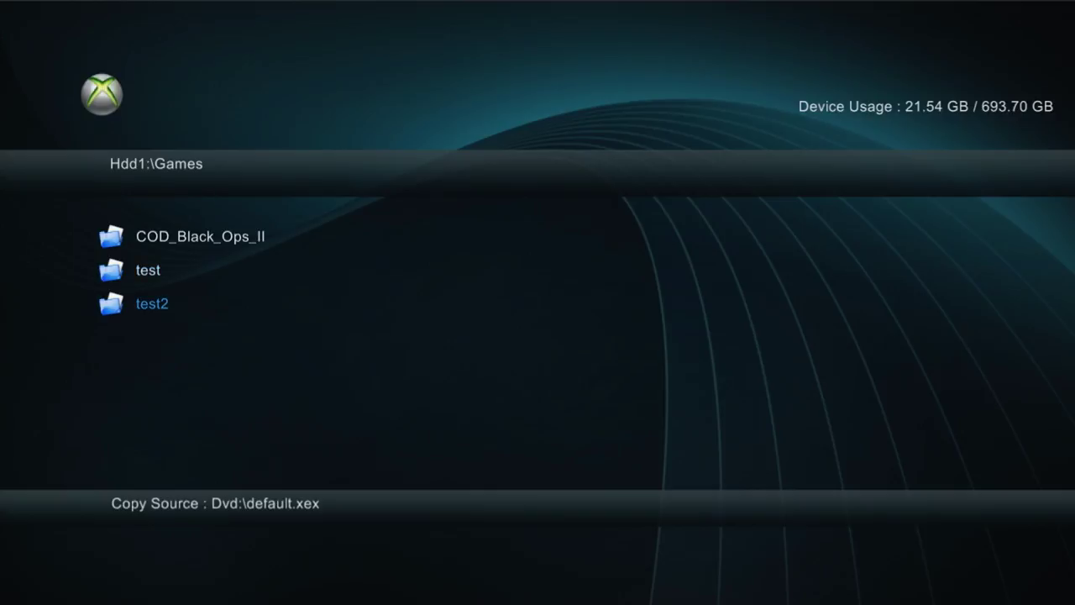
{"action": "key", "text": "Return"}
Try to paste the copied default.xex into the test2 folder
{"action": "key", "text": "Menu"}
{"action": "key", "text": "Down"}
{"action": "key", "text": "Down"}
{"action": "key", "text": "Down"}
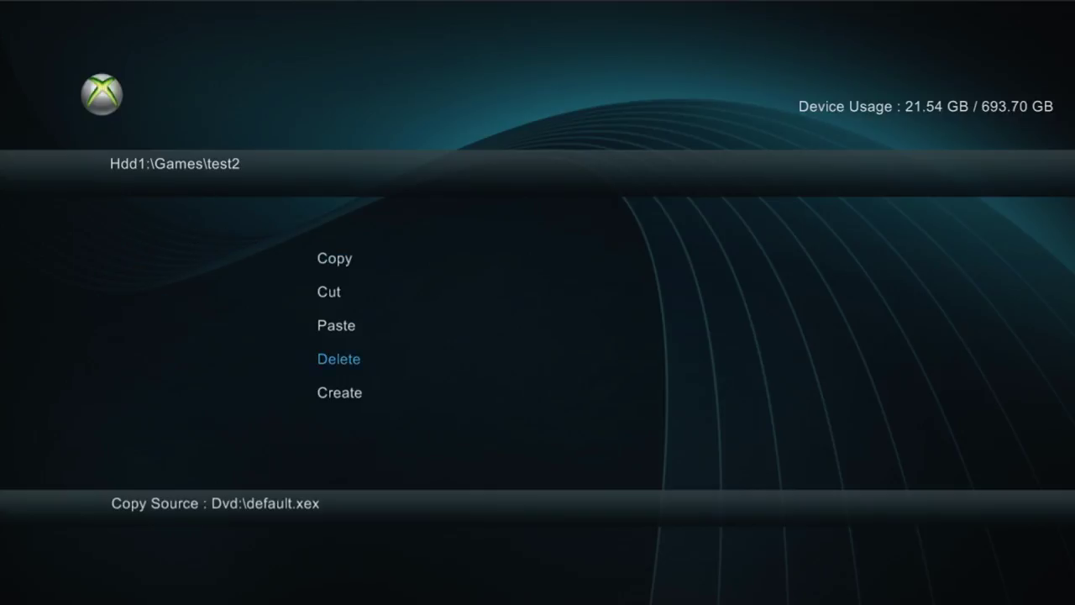
{"action": "key", "text": "Up"}
{"action": "key", "text": "Return"}
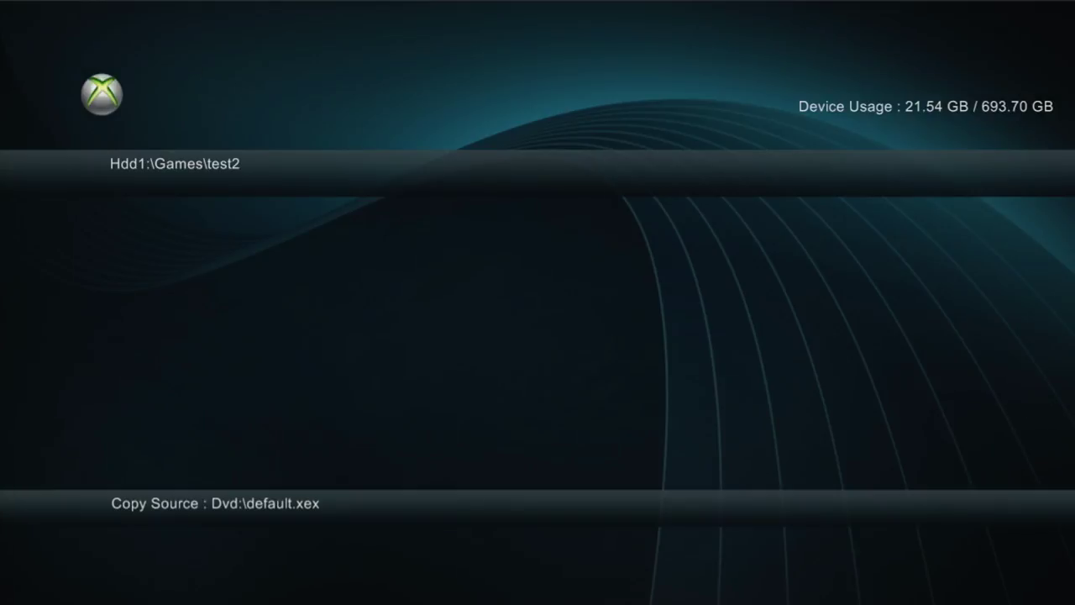
Copy the inserted game disc into the test2 folder with CopyDVD and return to the Games folder
{"action": "key", "text": "y"}
{"action": "key", "text": "Up"}
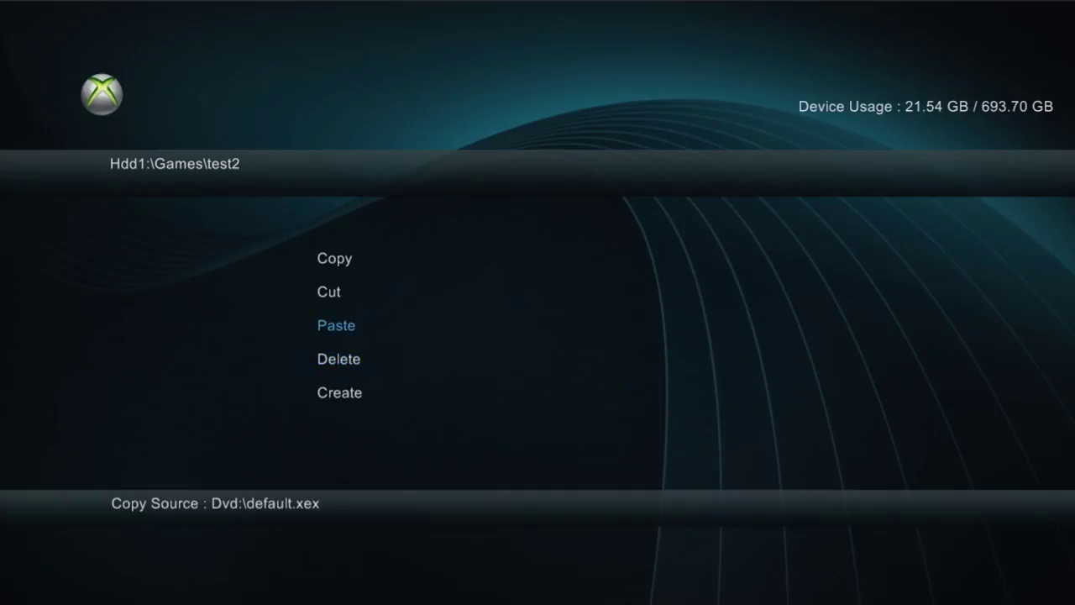
{"action": "key", "text": "Down"}
{"action": "key", "text": "Down"}
{"action": "key", "text": "Up"}
{"action": "key", "text": "Up"}
{"action": "key", "text": "Down"}
{"action": "key", "text": "Down"}
{"action": "key", "text": "Down"}
{"action": "key", "text": "Down"}
{"action": "key", "text": "Up"}
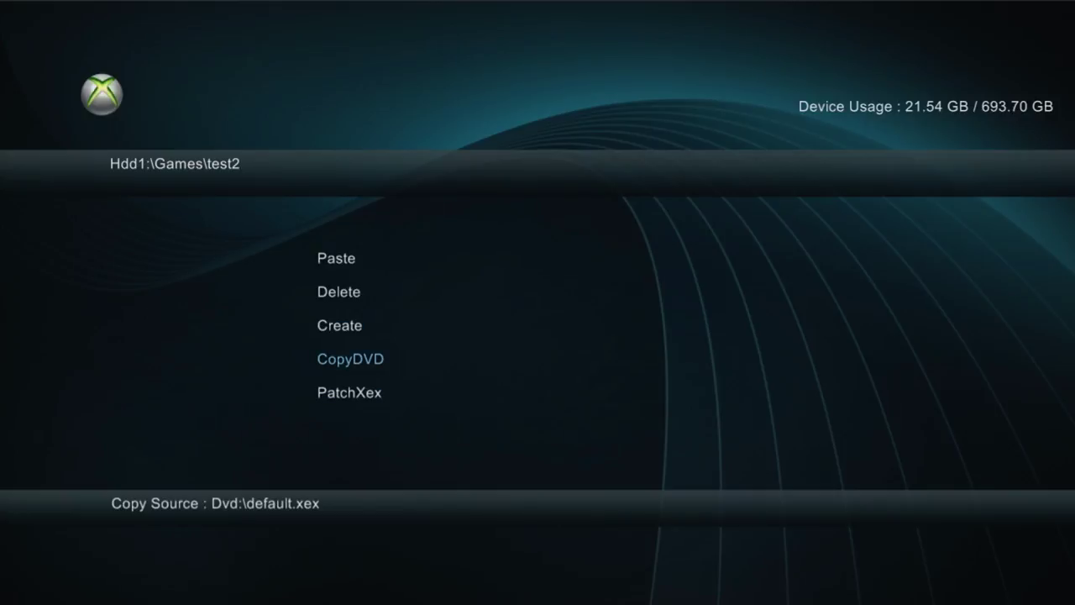
{"action": "key", "text": "Return"}
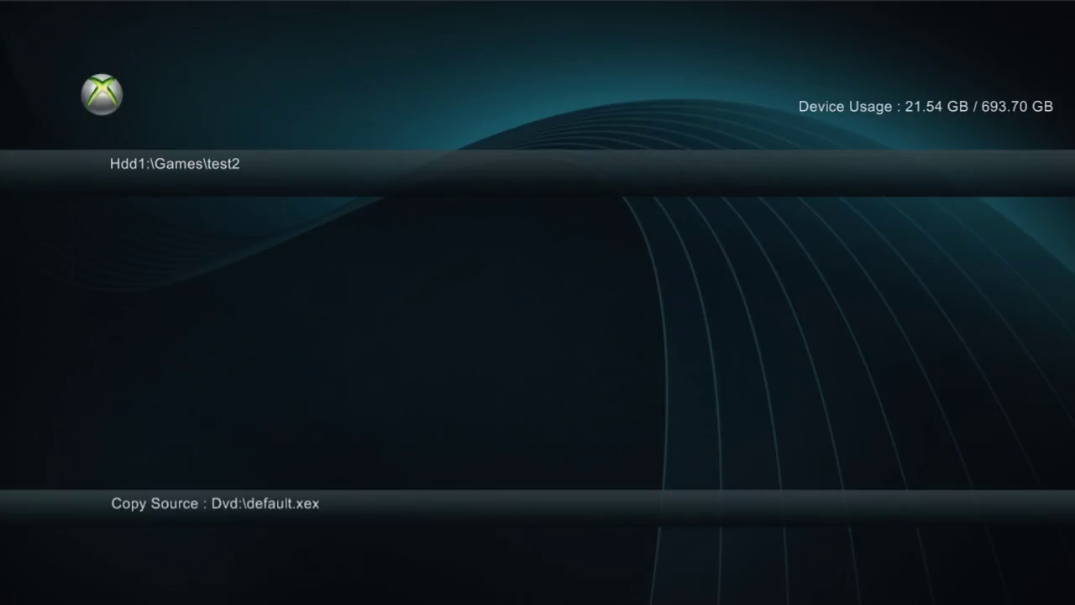
{"action": "key", "text": "Return"}
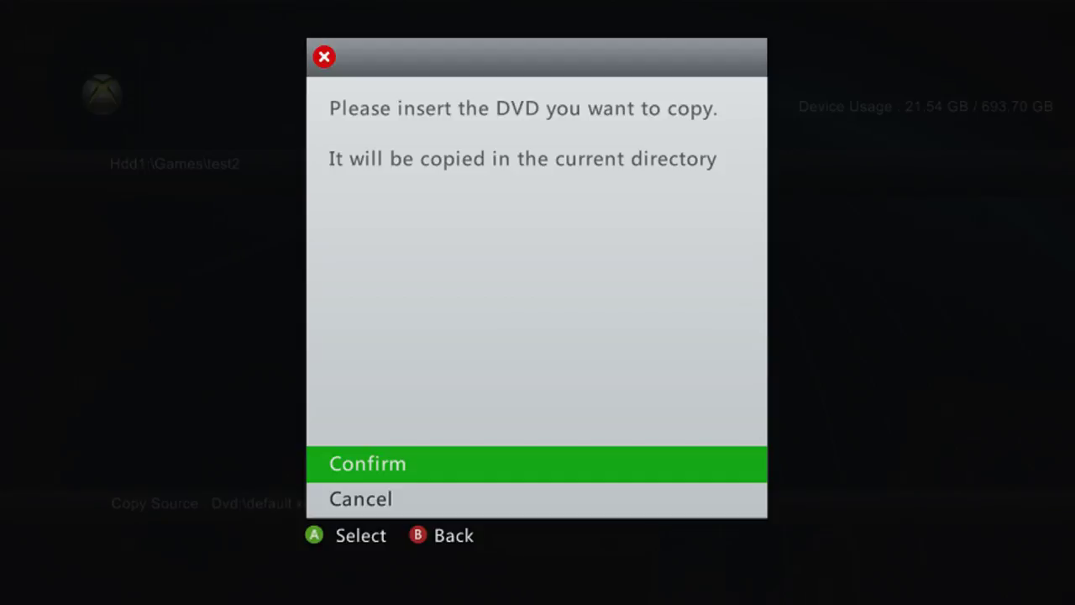
{"action": "key", "text": "Return"}
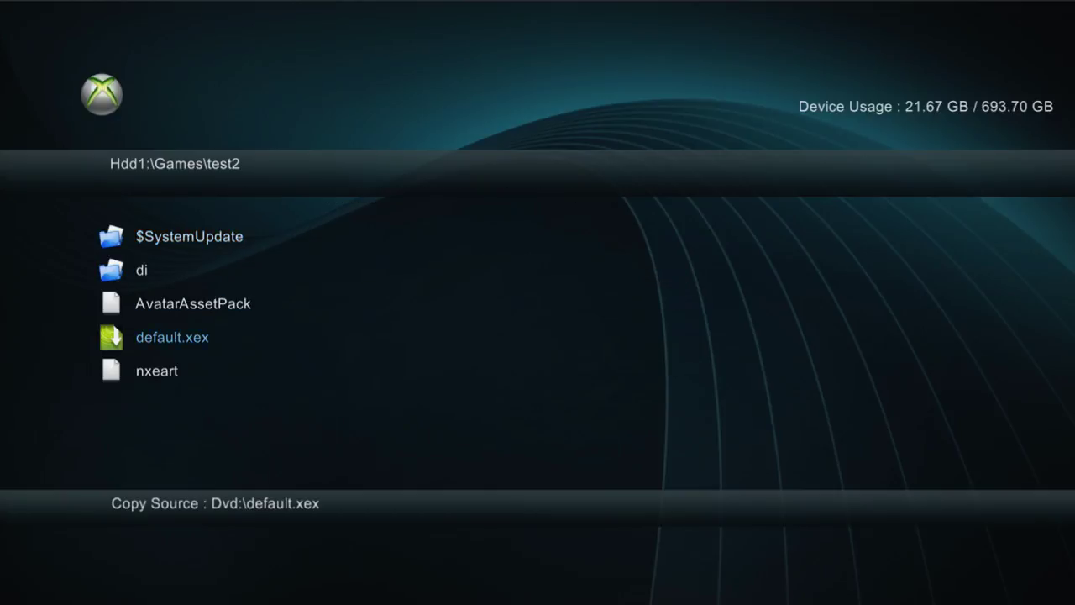
{"action": "key", "text": "BackSpace"}
{"action": "key", "text": "Down"}
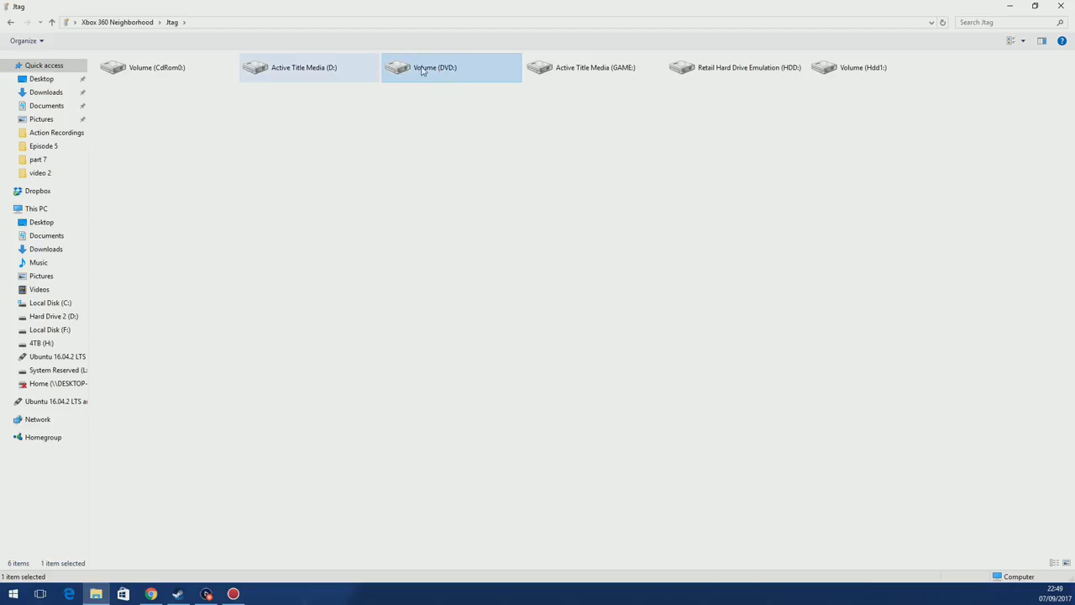
In Xbox 360 Neighborhood, open Volume (DVD:) on the Jtag console and copy all of its files and folders
{"action": "double_click", "coordinate": [452, 73]}
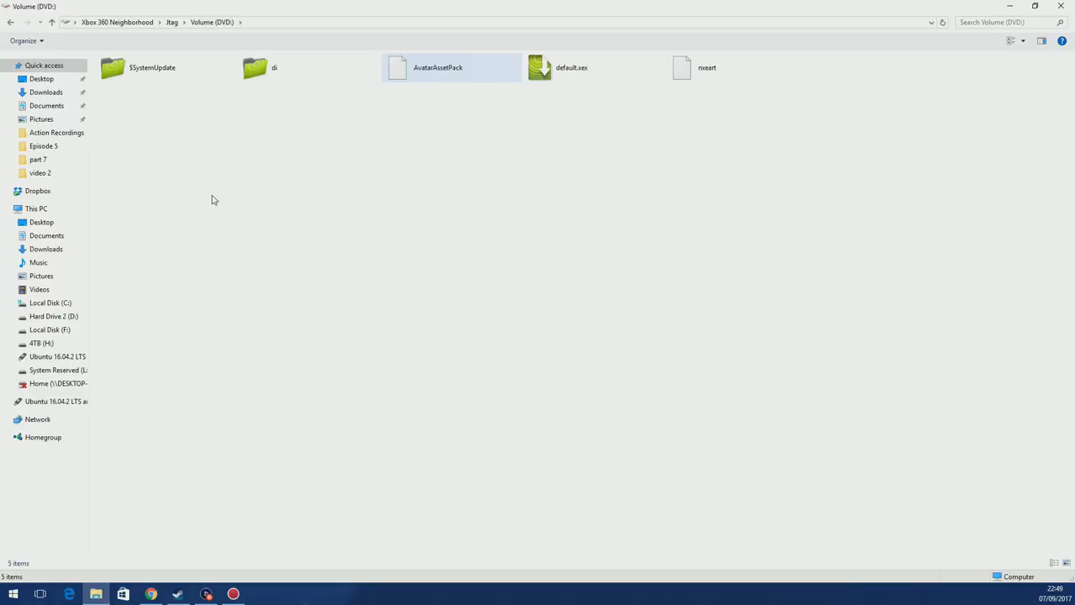
{"action": "left_click_drag", "start_coordinate": [122, 153], "coordinate": [767, 100]}
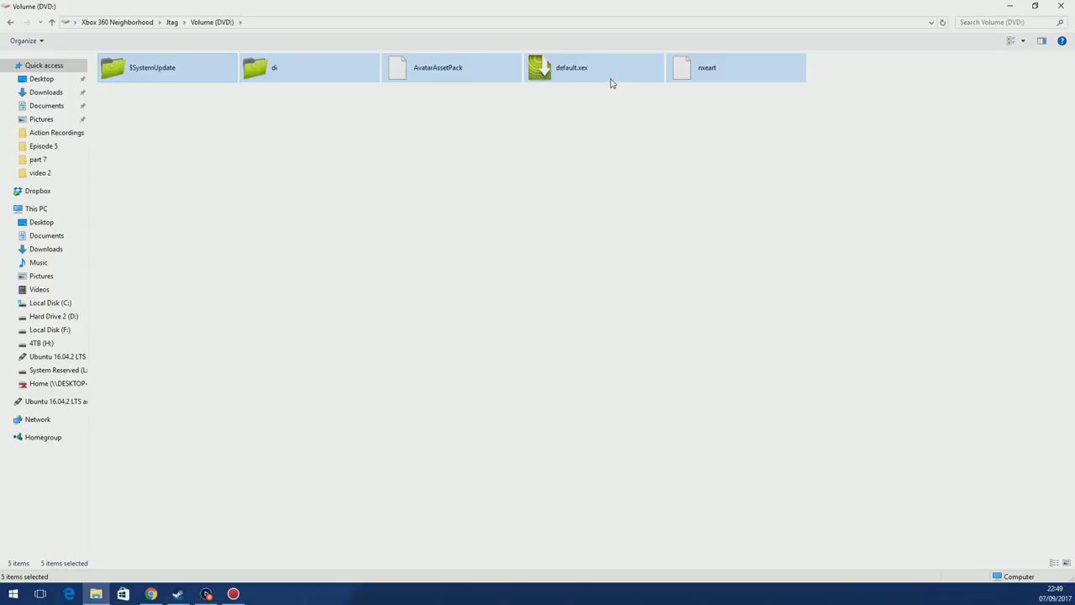
{"action": "right_click", "coordinate": [557, 72]}
{"action": "left_click", "coordinate": [585, 94]}
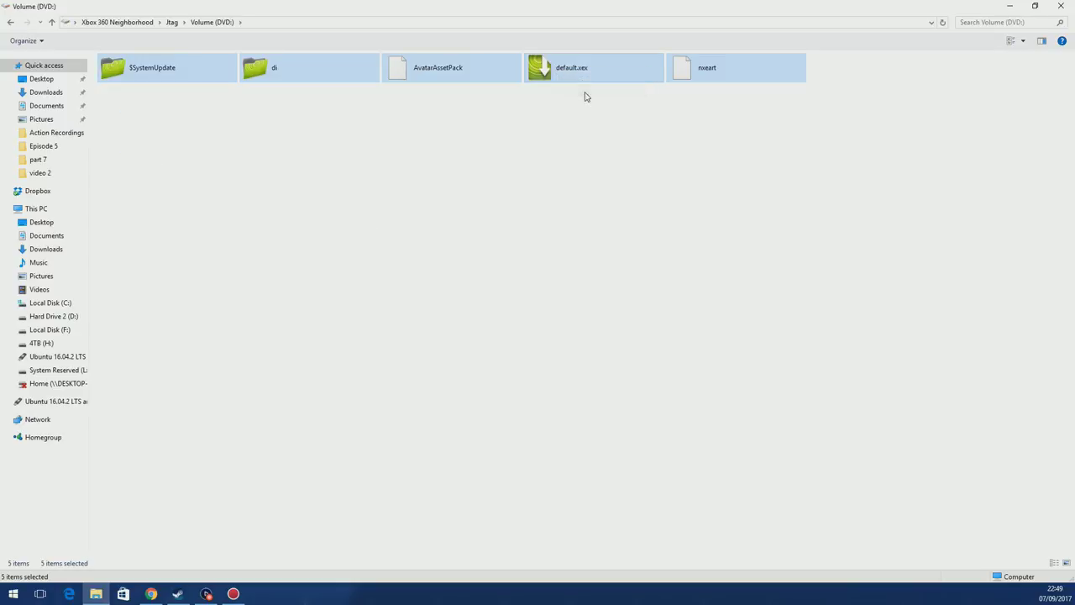
Open the test2 folder inside Games on the console's Retail Hard Drive Emulation (HDD:) drive
{"action": "left_click", "coordinate": [172, 22]}
{"action": "double_click", "coordinate": [744, 74]}
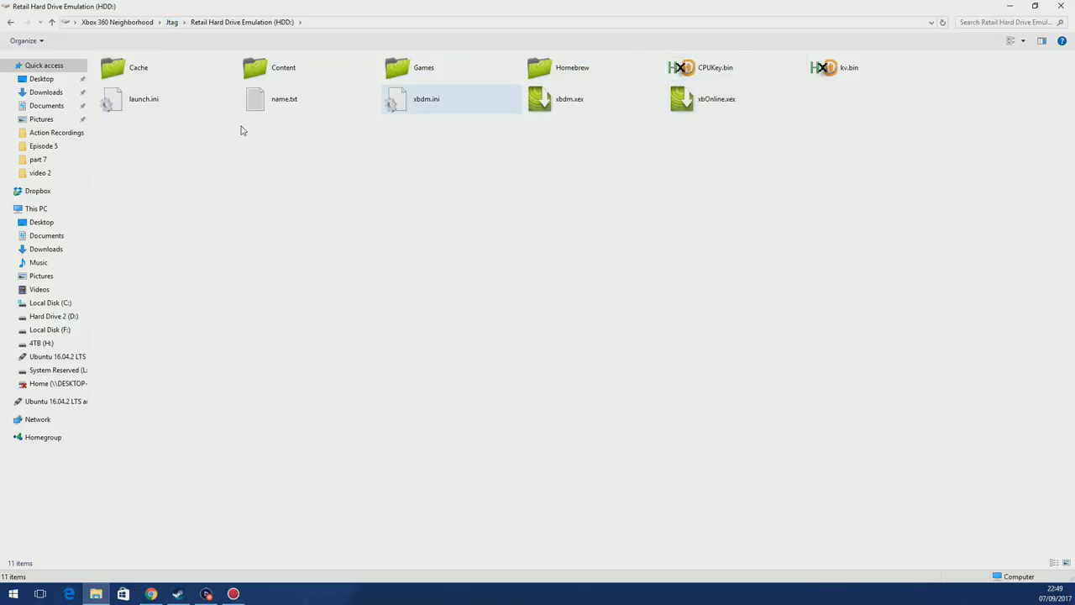
{"action": "left_click", "coordinate": [425, 69]}
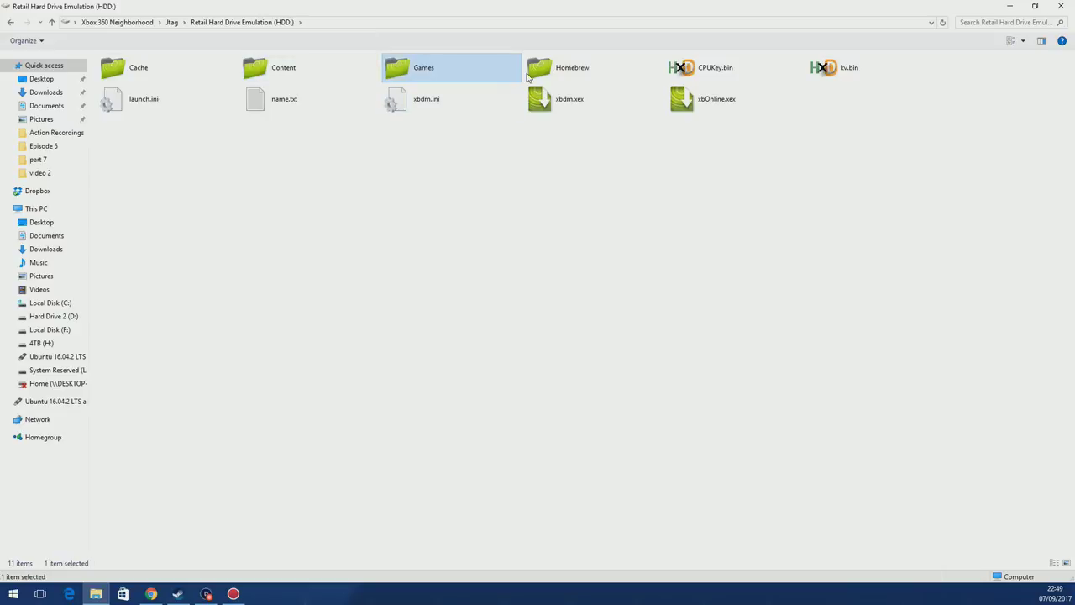
{"action": "double_click", "coordinate": [426, 68]}
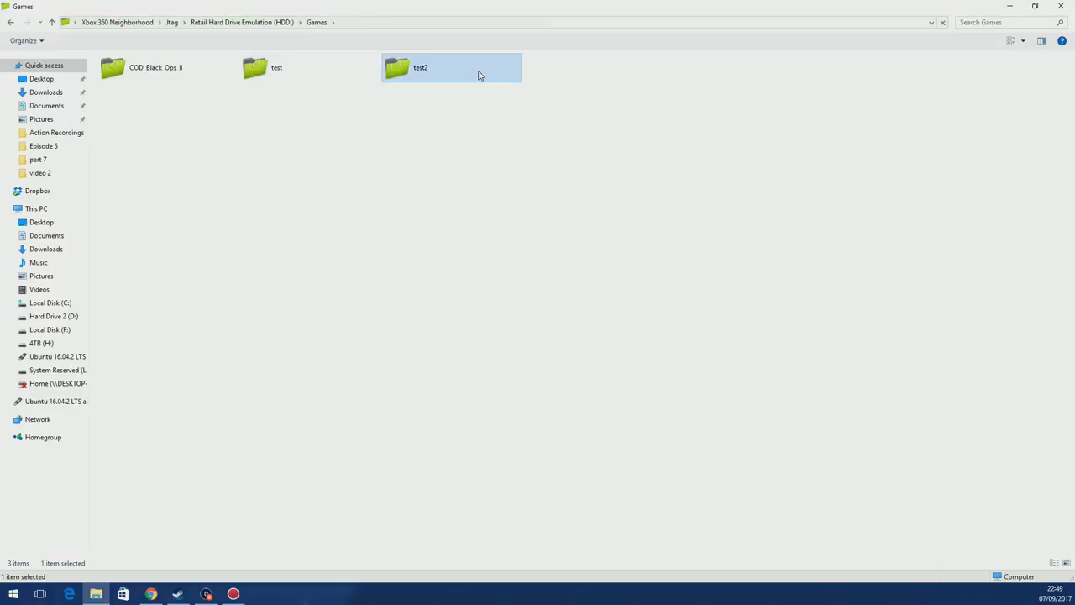
{"action": "double_click", "coordinate": [478, 75]}
Delete all files and folders in the test2 folder
{"action": "left_click_drag", "start_coordinate": [134, 177], "coordinate": [944, 60]}
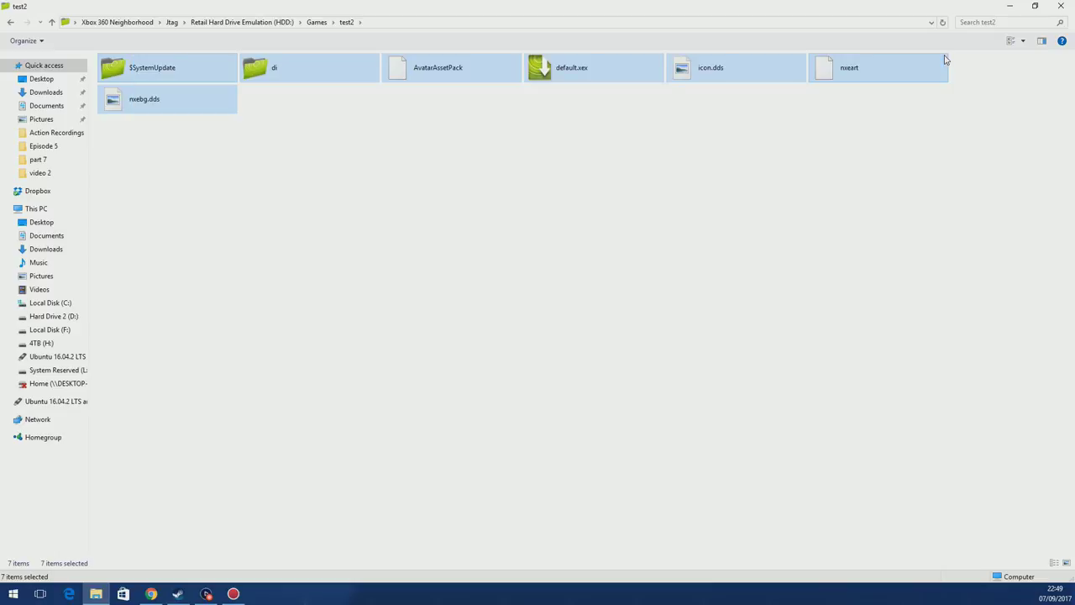
{"action": "key", "text": "Delete"}
{"action": "key", "text": "Return"}
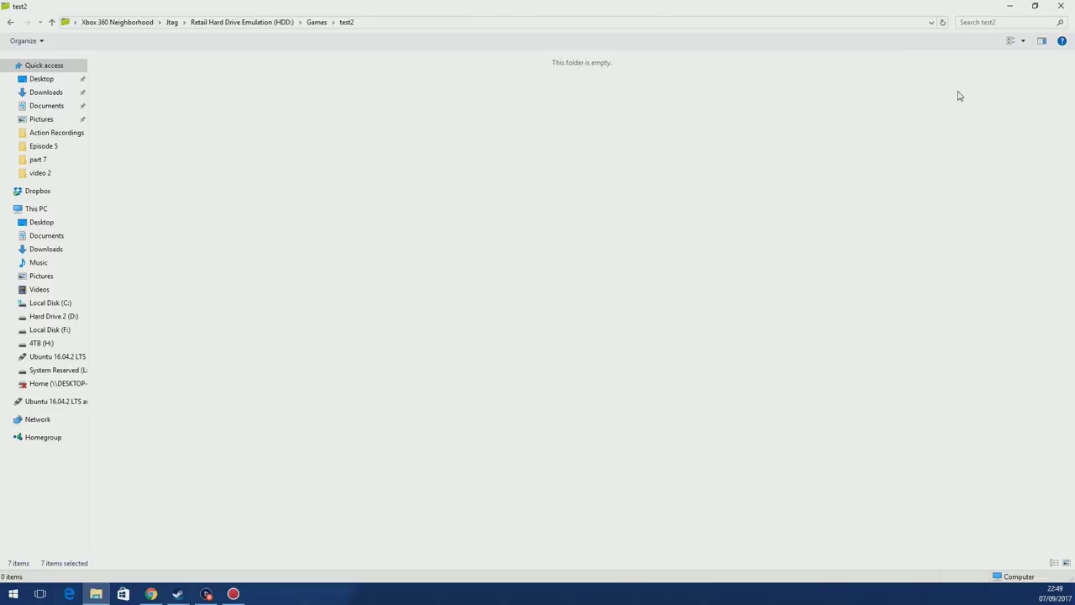
Paste the copied disc files into the test2 folder and cancel the transfer
{"action": "right_click", "coordinate": [528, 121]}
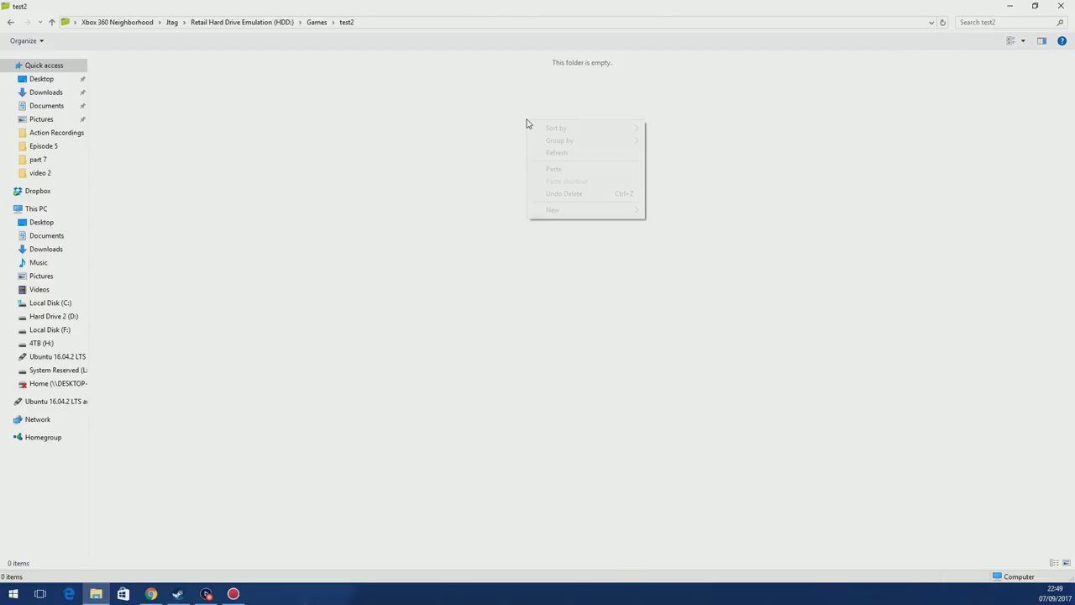
{"action": "left_click", "coordinate": [586, 172]}
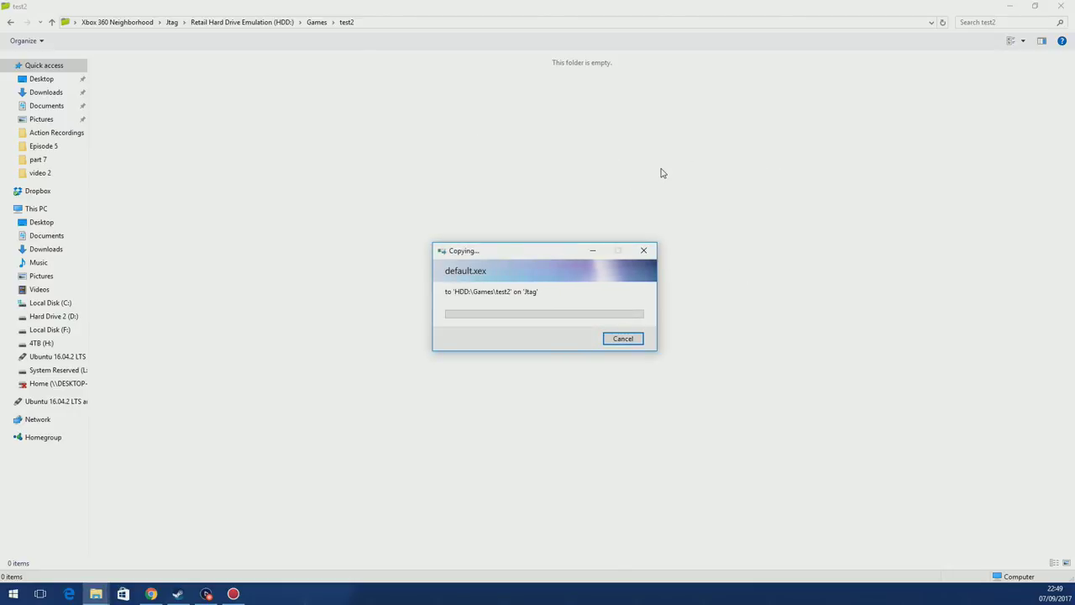
{"action": "left_click", "coordinate": [629, 343]}
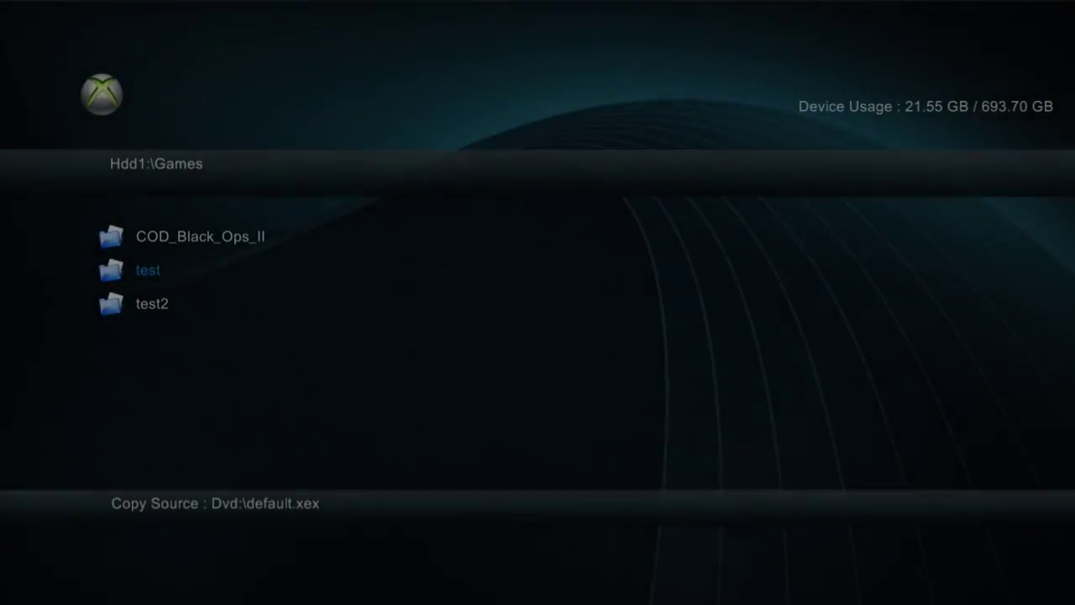